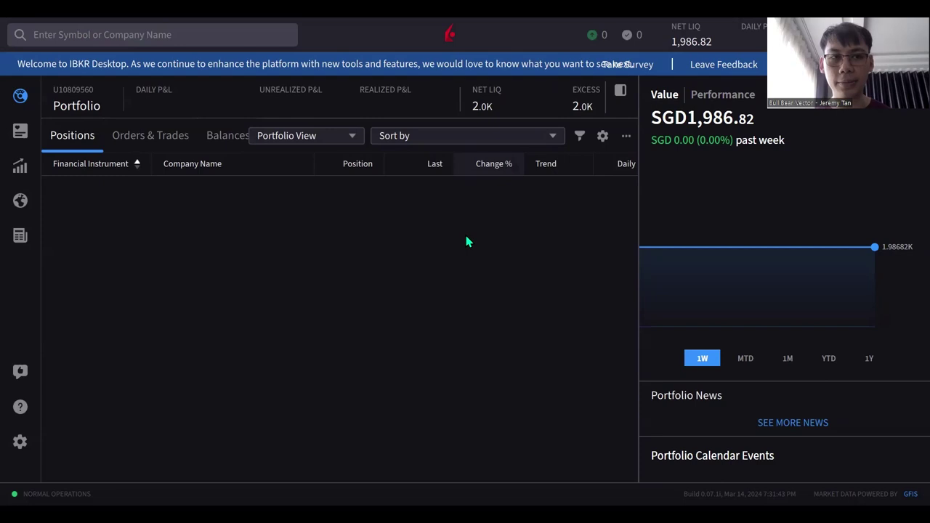
Step: Create a new empty watchlist called 'Watchlist' beside Favorites and switch to it
{"action": "left_click", "coordinate": [18, 91]}
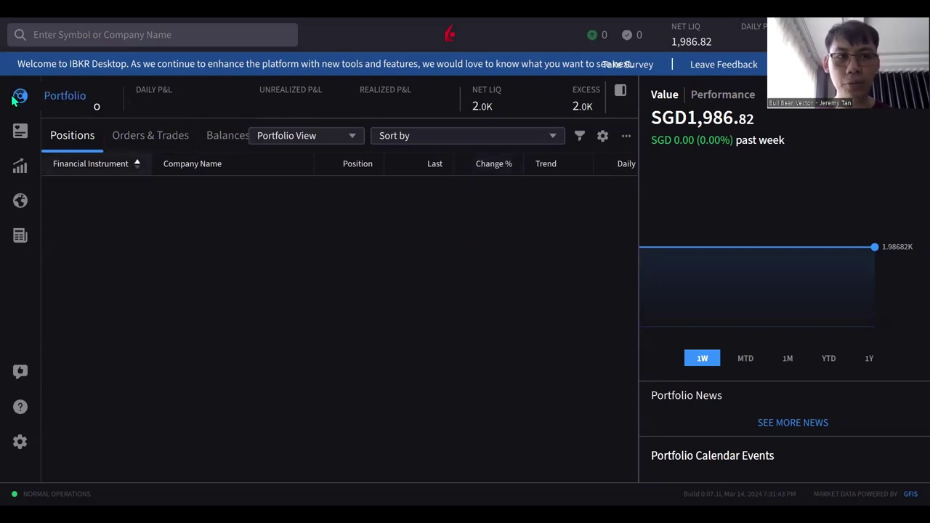
{"action": "left_click", "coordinate": [21, 101]}
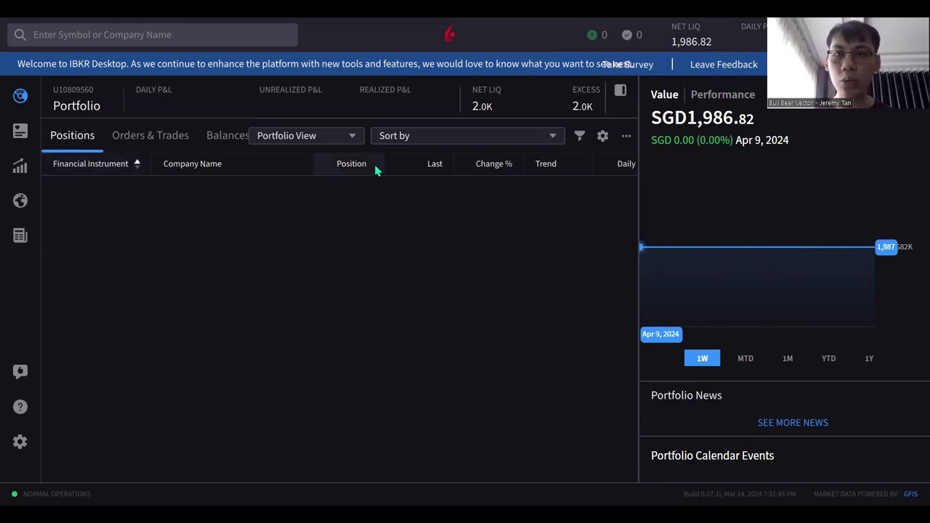
{"action": "left_click", "coordinate": [20, 132]}
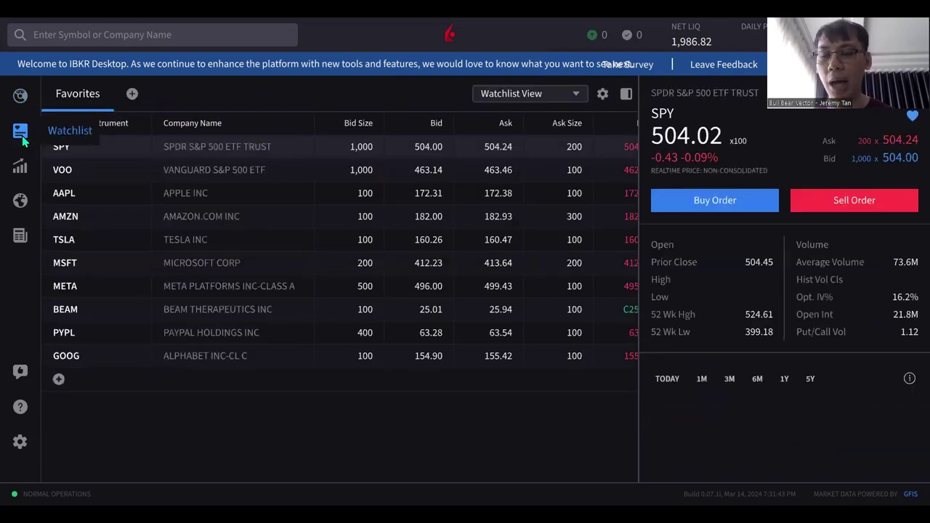
{"action": "left_click", "coordinate": [137, 94]}
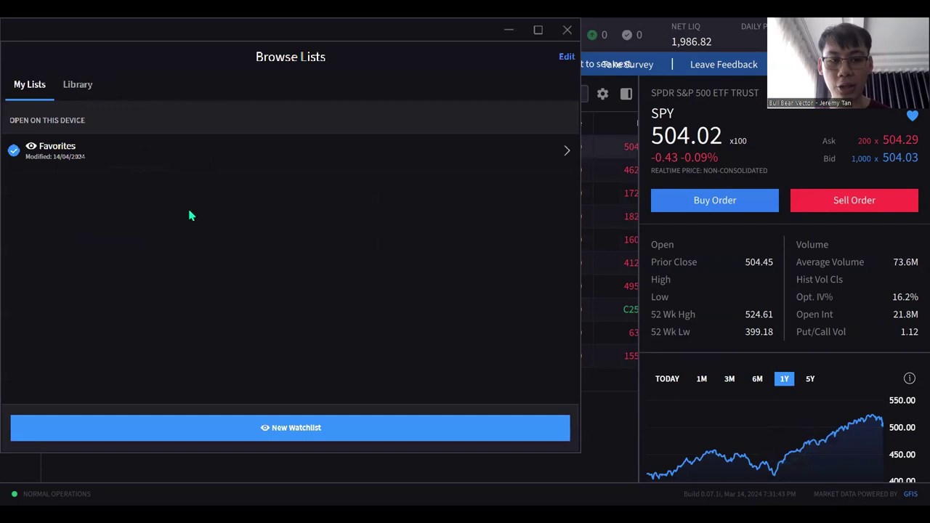
{"action": "left_click", "coordinate": [263, 433]}
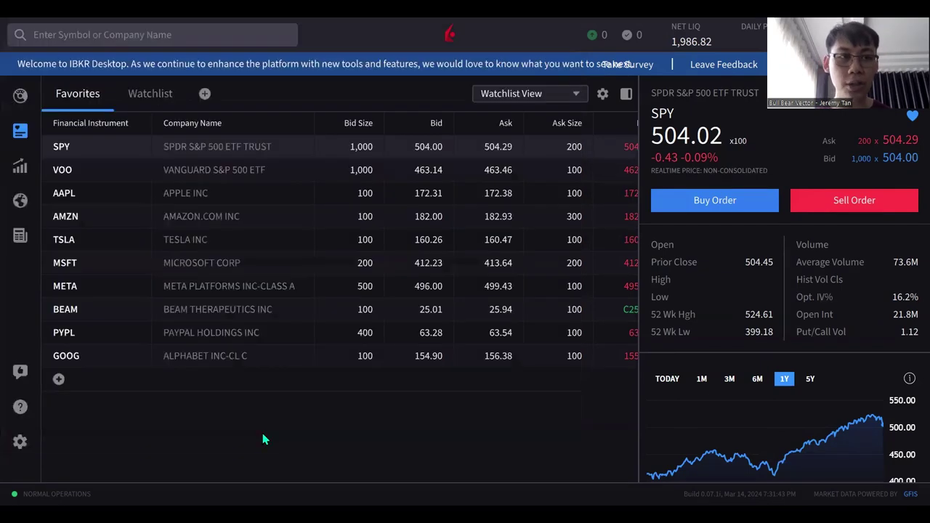
{"action": "left_click", "coordinate": [166, 94]}
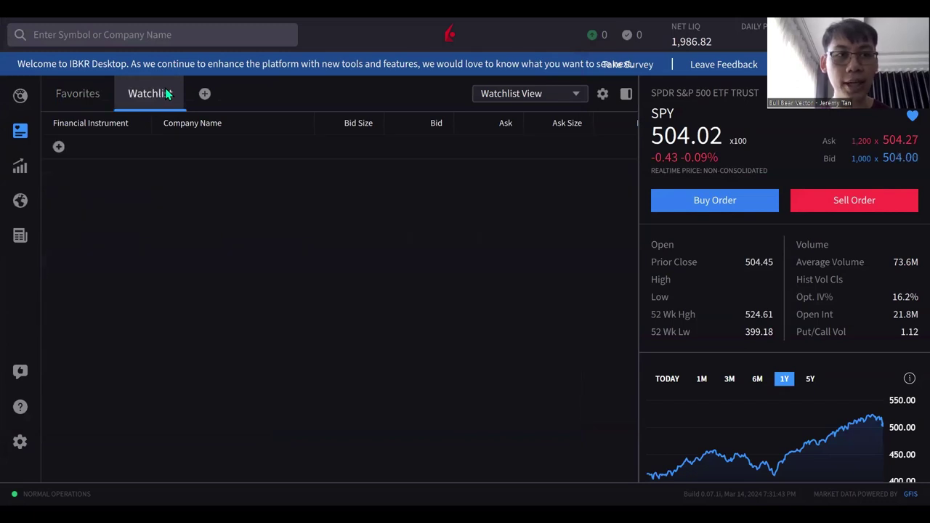
Step: Add the NASDAQ listings of AAPL (Apple Inc) and TSLA (Tesla Inc) to the watchlist
{"action": "left_click", "coordinate": [58, 145]}
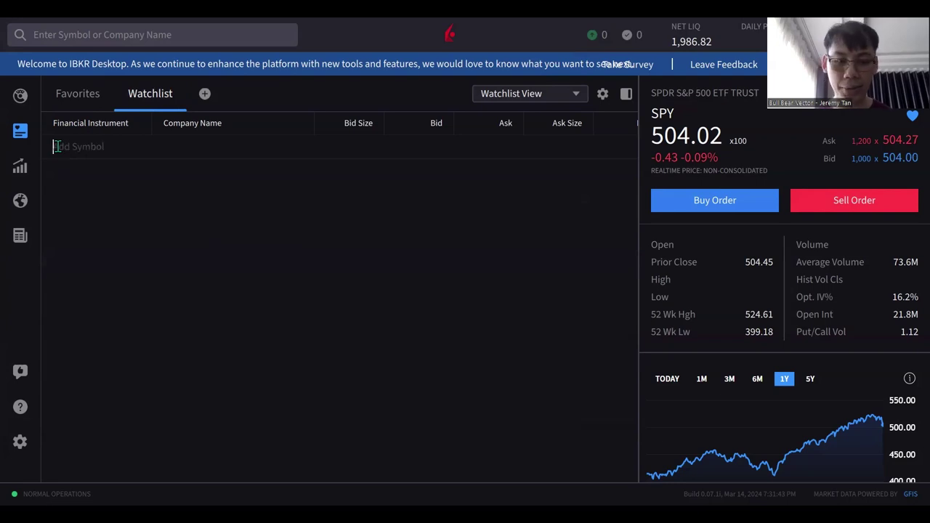
{"action": "type", "text": "Apple"}
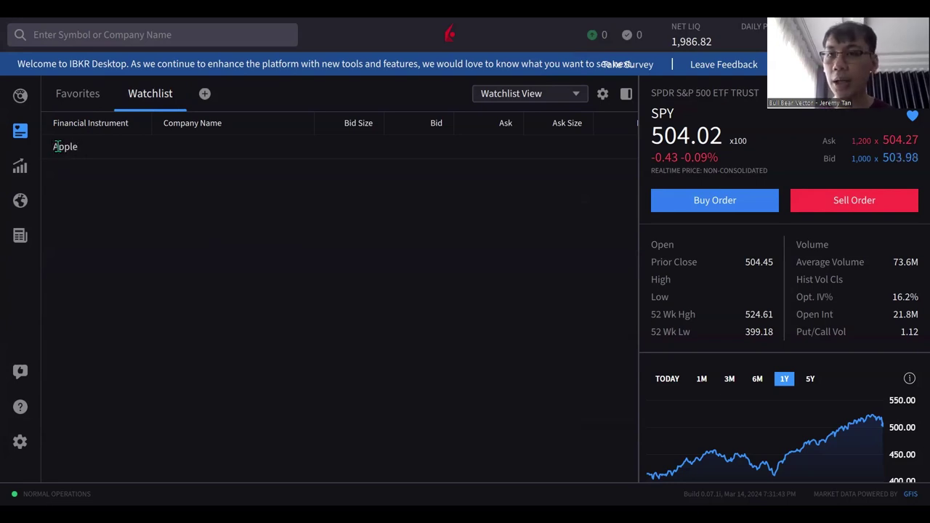
{"action": "key", "text": "BackSpace"}
{"action": "key", "text": "BackSpace"}
{"action": "key", "text": "BackSpace"}
{"action": "key", "text": "BackSpace"}
{"action": "type", "text": "apl"}
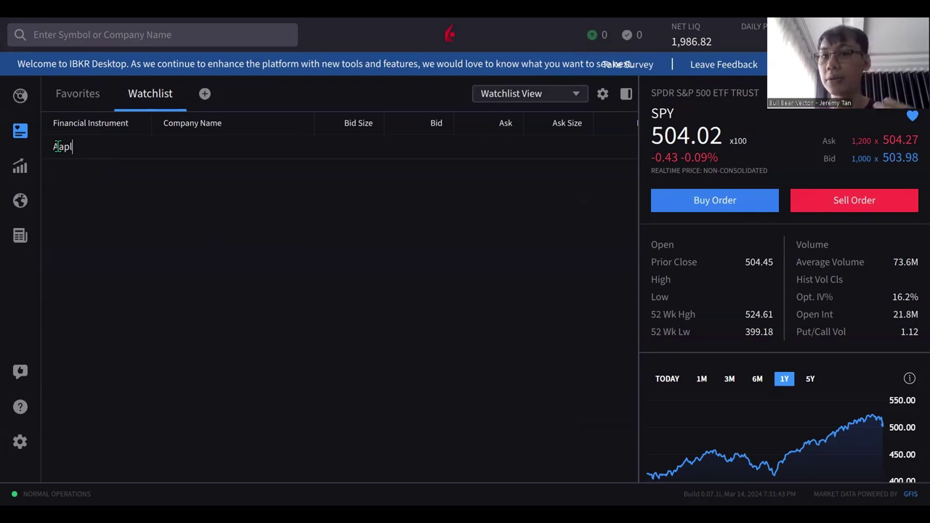
{"action": "key", "text": "Return"}
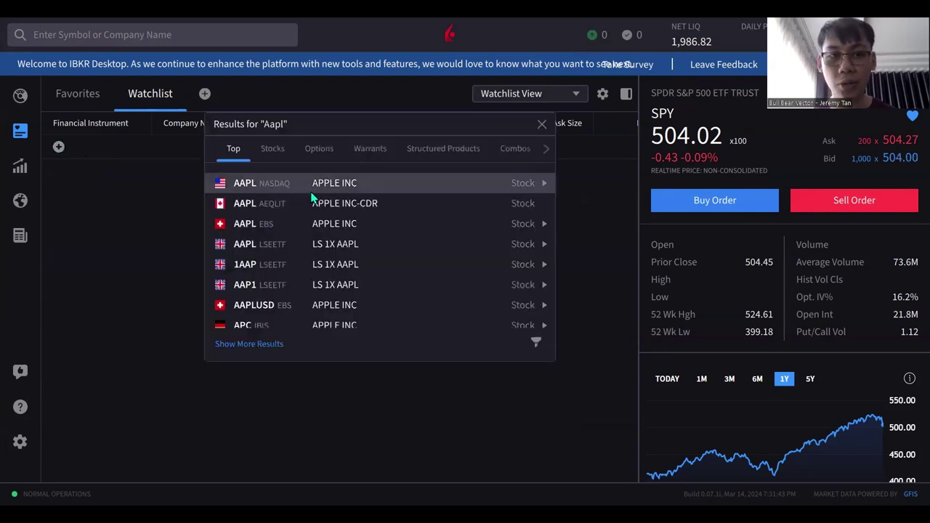
{"action": "left_click", "coordinate": [312, 188]}
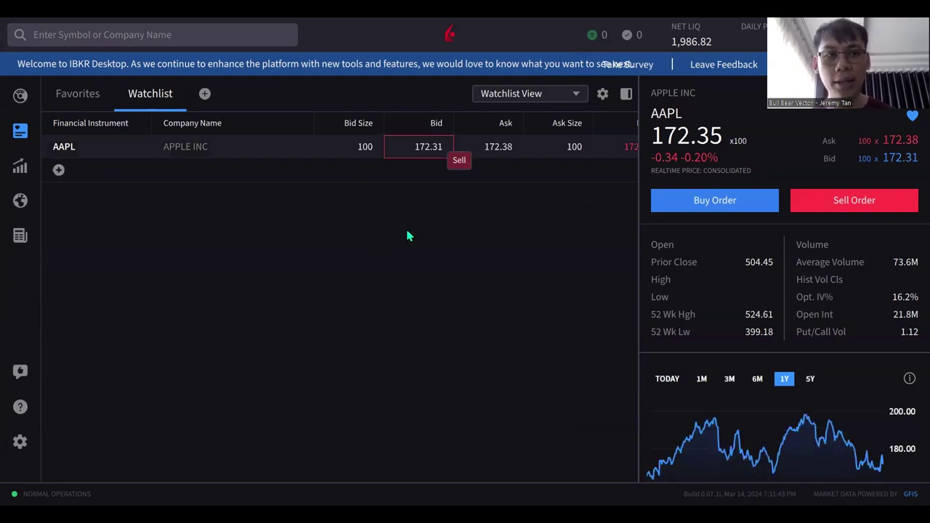
{"action": "left_click", "coordinate": [59, 170]}
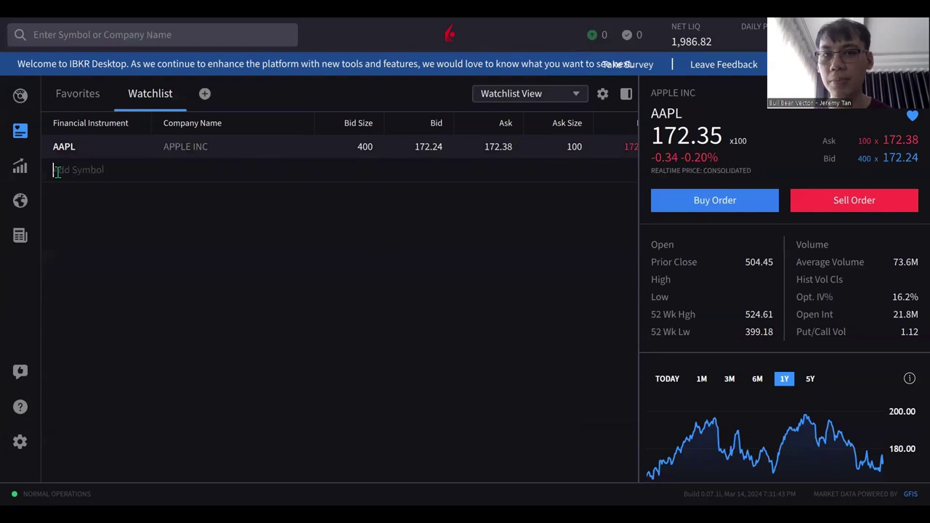
{"action": "type", "text": "TSLA"}
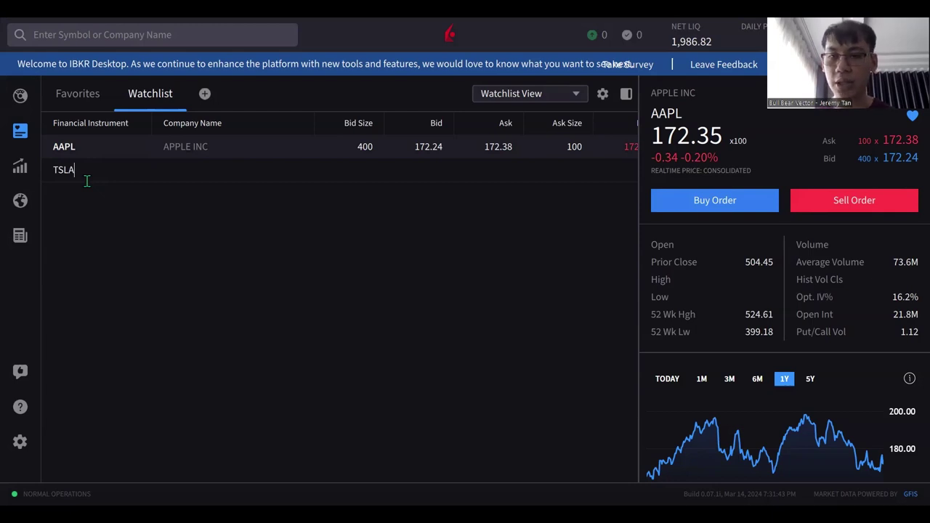
{"action": "key", "text": "Return"}
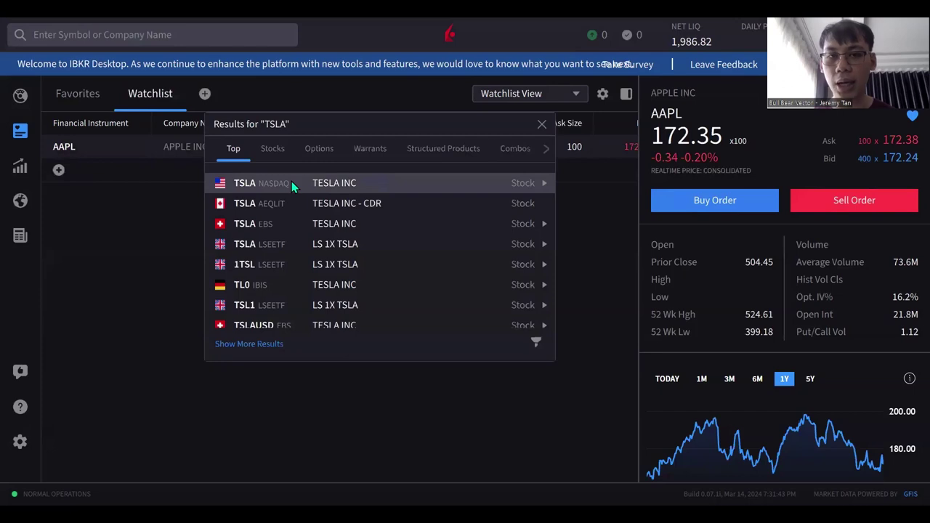
{"action": "left_click", "coordinate": [291, 181]}
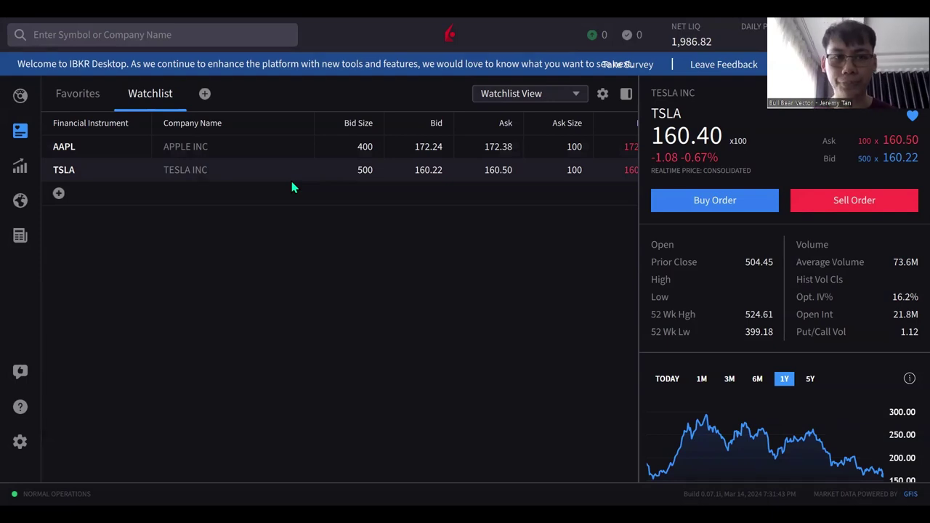
Step: Open TSLA's Quote Details from its watchlist row, showing 4h and daily charts
{"action": "left_click", "coordinate": [20, 167]}
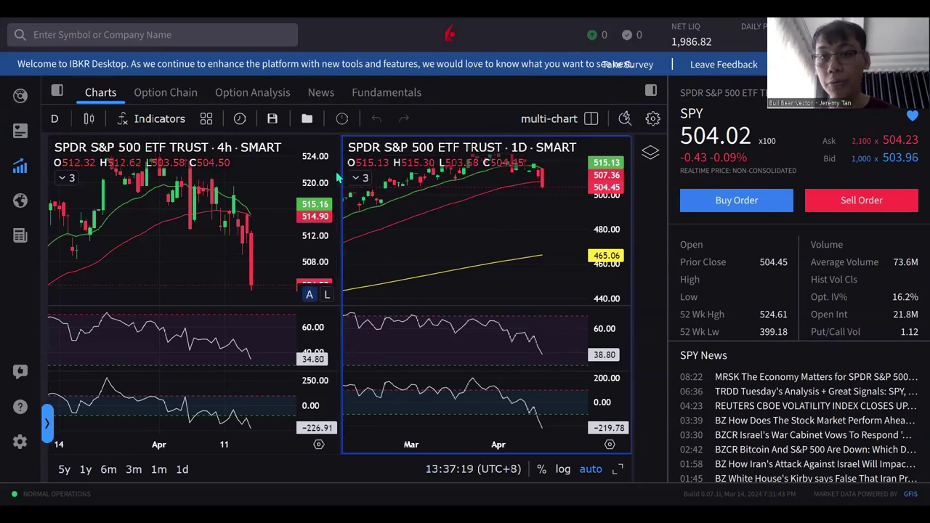
{"action": "left_click", "coordinate": [23, 133]}
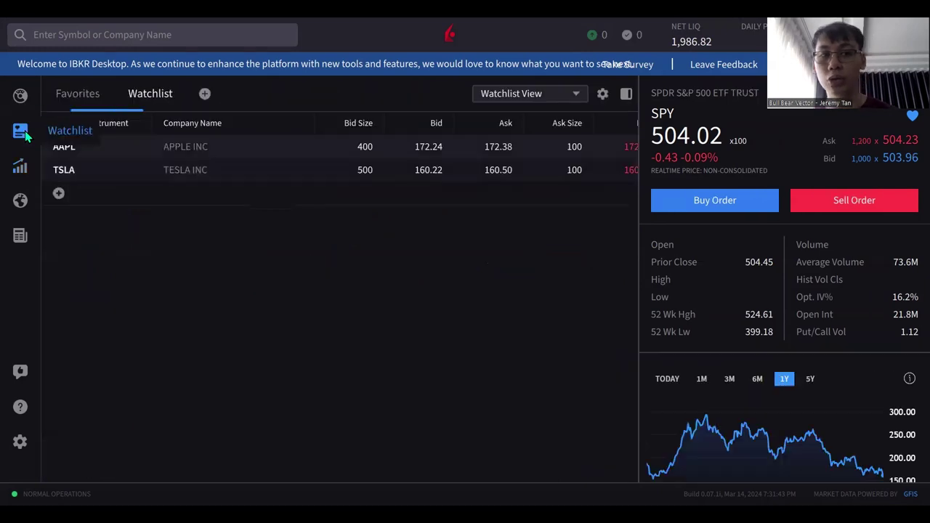
{"action": "right_click", "coordinate": [72, 177]}
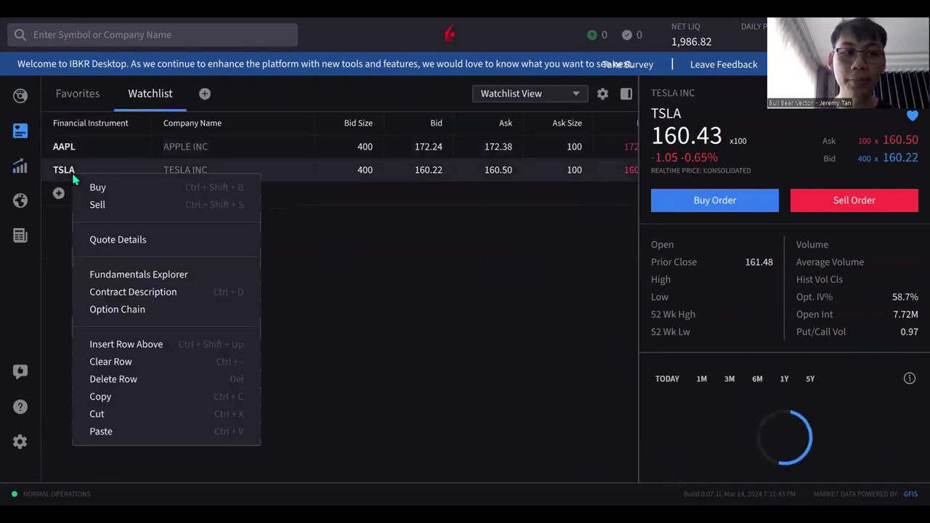
{"action": "left_click", "coordinate": [152, 241]}
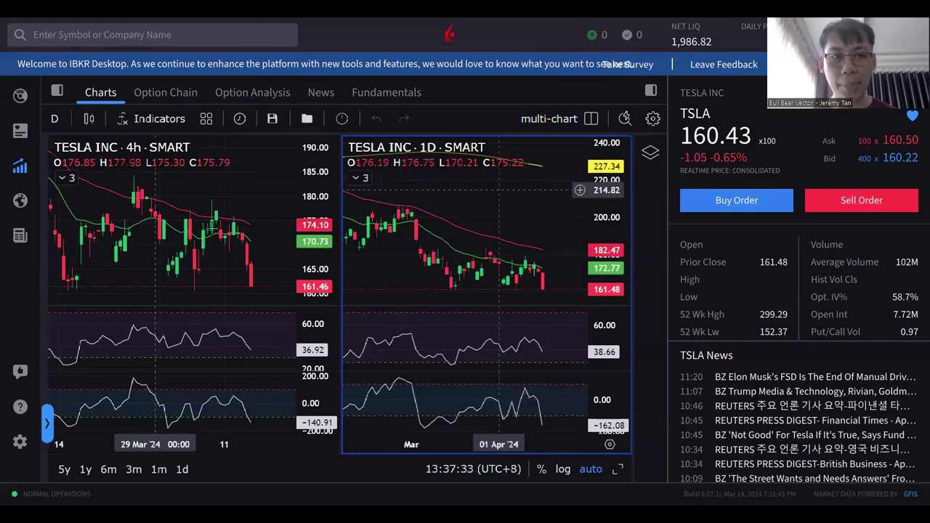
Step: Switch the TSLA charts to a single-chart layout and show the TSLA option chain
{"action": "left_click", "coordinate": [591, 119]}
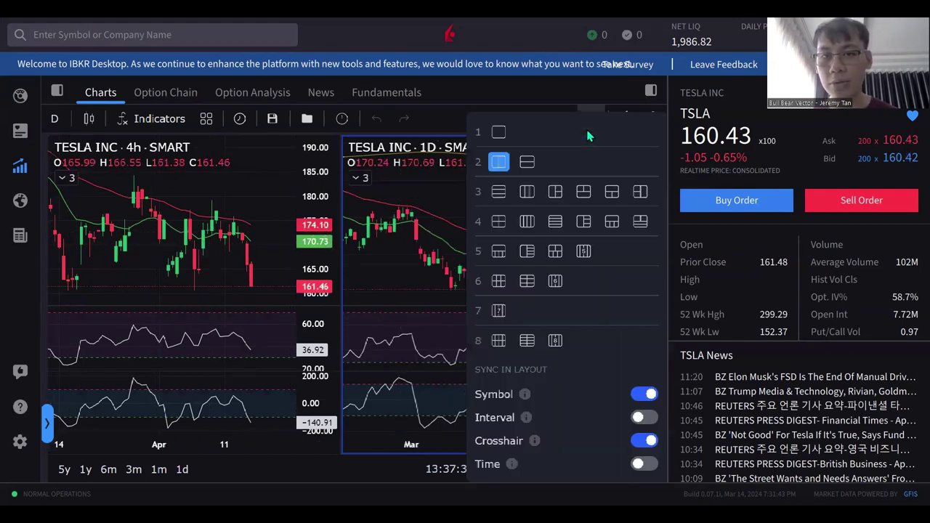
{"action": "left_click", "coordinate": [499, 132]}
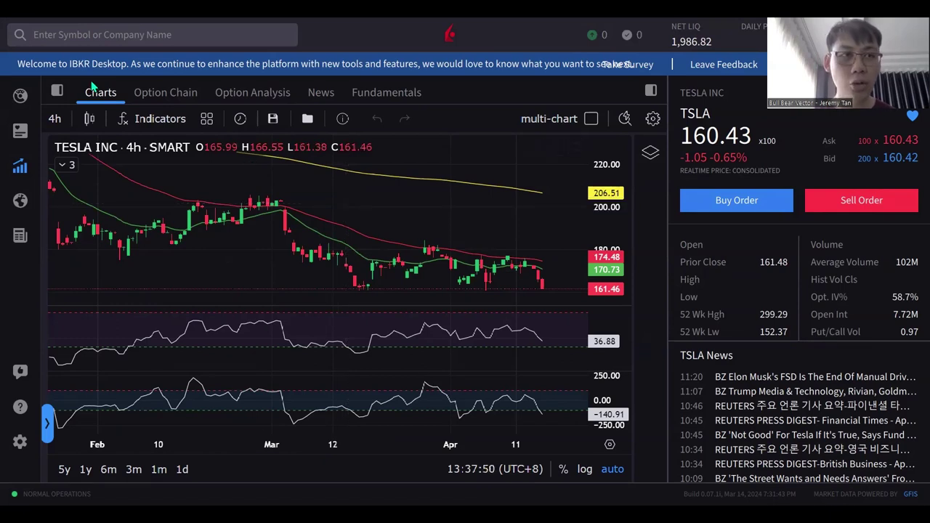
{"action": "left_click", "coordinate": [137, 94]}
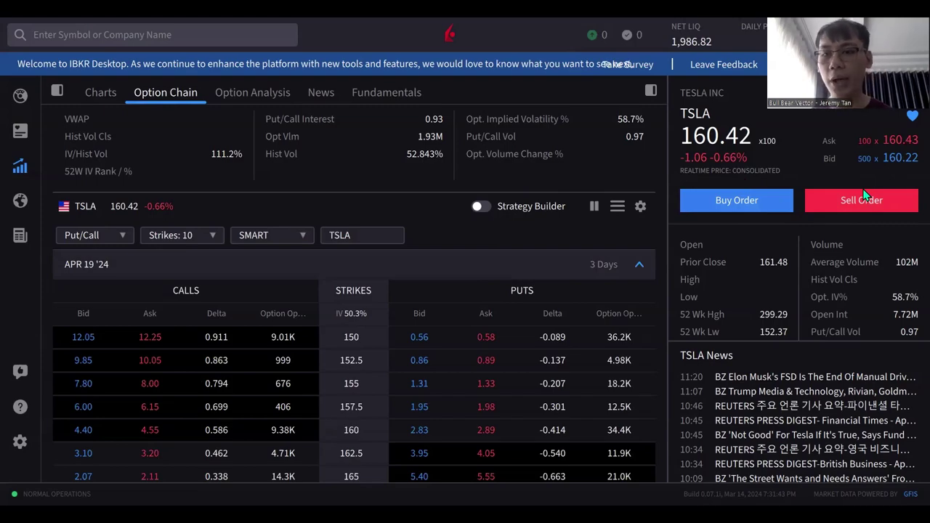
Step: Scroll through the TSLA option chain and settle back on the APR 19 '24 strikes 150–165
{"action": "scroll", "coordinate": [809, 289], "scroll_direction": "down", "scroll_amount": 6}
{"action": "scroll", "coordinate": [810, 289], "scroll_direction": "up", "scroll_amount": 3}
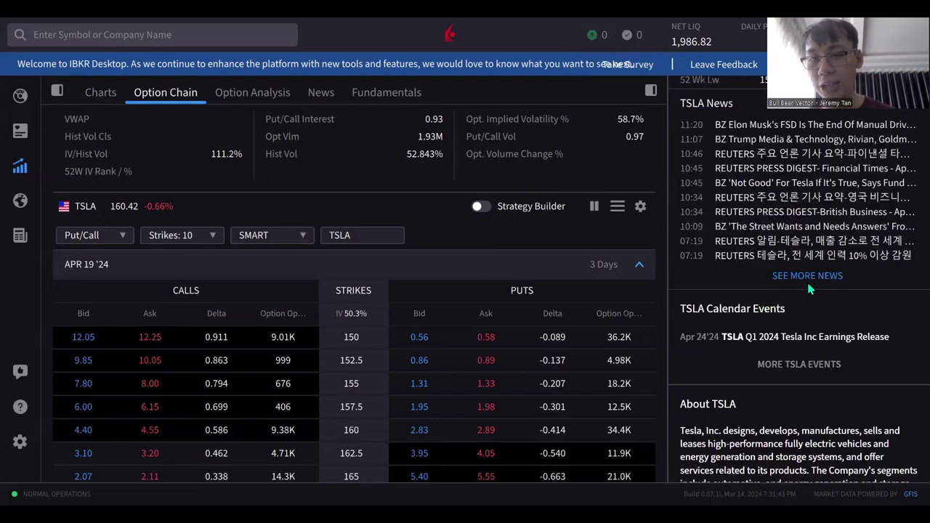
{"action": "scroll", "coordinate": [809, 289], "scroll_direction": "up", "scroll_amount": 3}
{"action": "scroll", "coordinate": [810, 289], "scroll_direction": "down", "scroll_amount": 4}
{"action": "scroll", "coordinate": [809, 289], "scroll_direction": "up", "scroll_amount": 2}
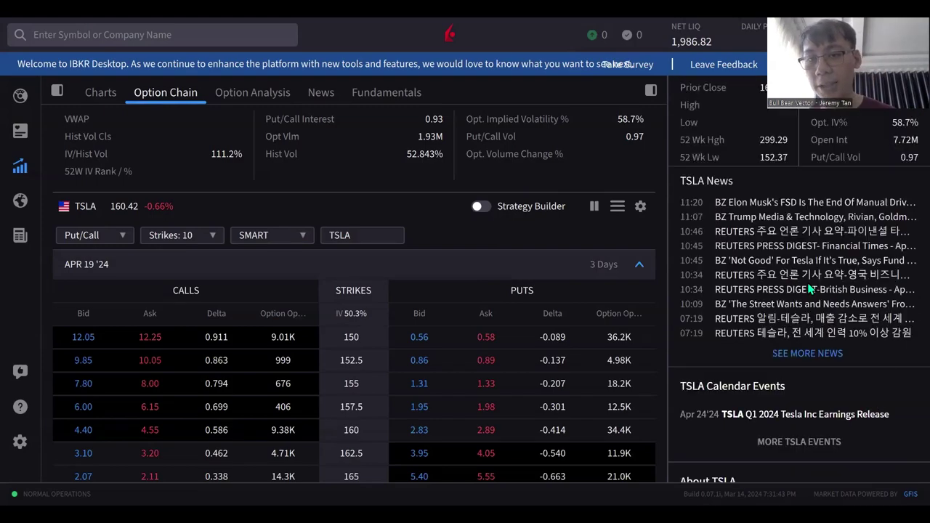
{"action": "scroll", "coordinate": [810, 289], "scroll_direction": "down", "scroll_amount": 6}
{"action": "scroll", "coordinate": [757, 222], "scroll_direction": "down", "scroll_amount": 1}
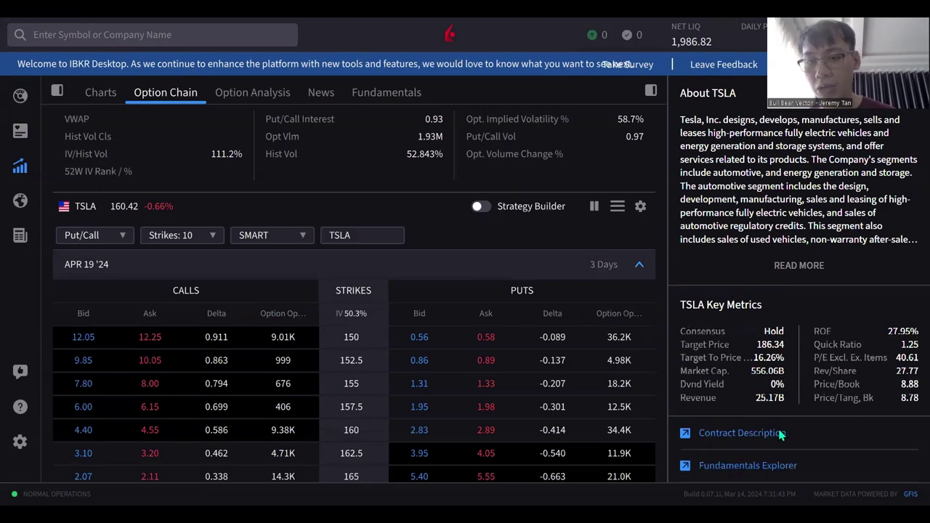
{"action": "scroll", "coordinate": [776, 457], "scroll_direction": "up", "scroll_amount": 10}
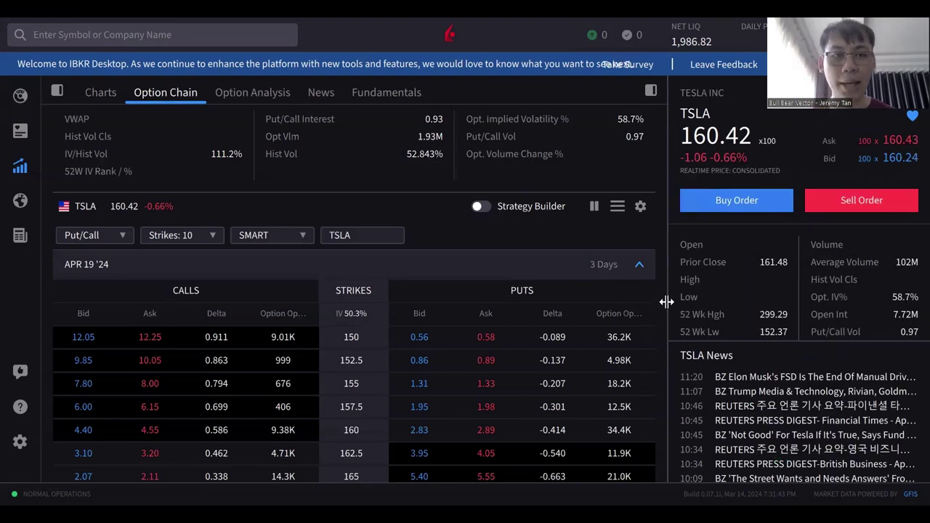
{"action": "scroll", "coordinate": [451, 399], "scroll_direction": "down", "scroll_amount": 3}
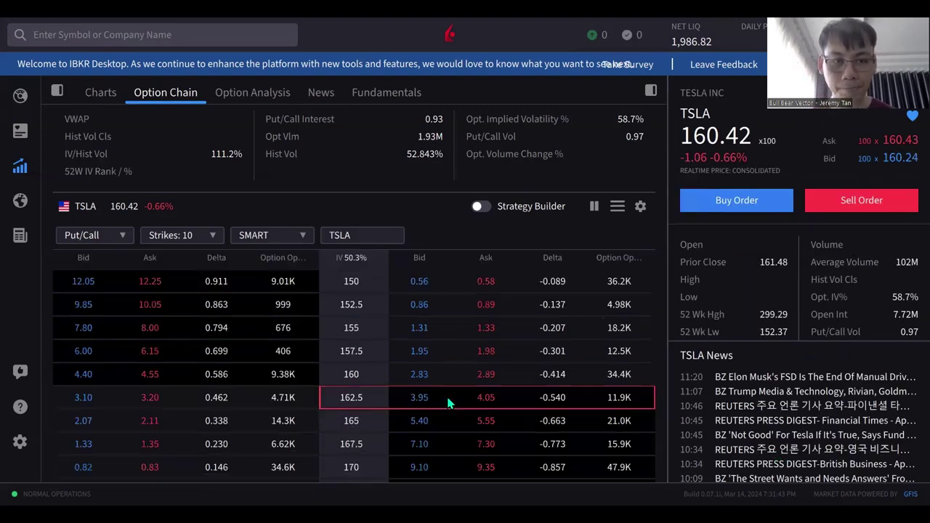
{"action": "scroll", "coordinate": [446, 394], "scroll_direction": "up", "scroll_amount": 3}
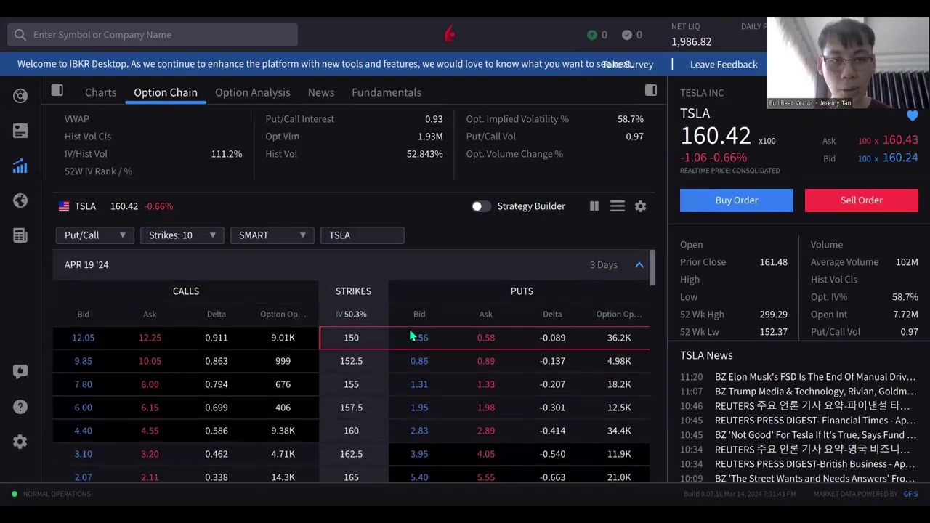
Step: Collapse the APR 19 '24 expiry and switch the option chain to Tabs View
{"action": "left_click", "coordinate": [639, 266]}
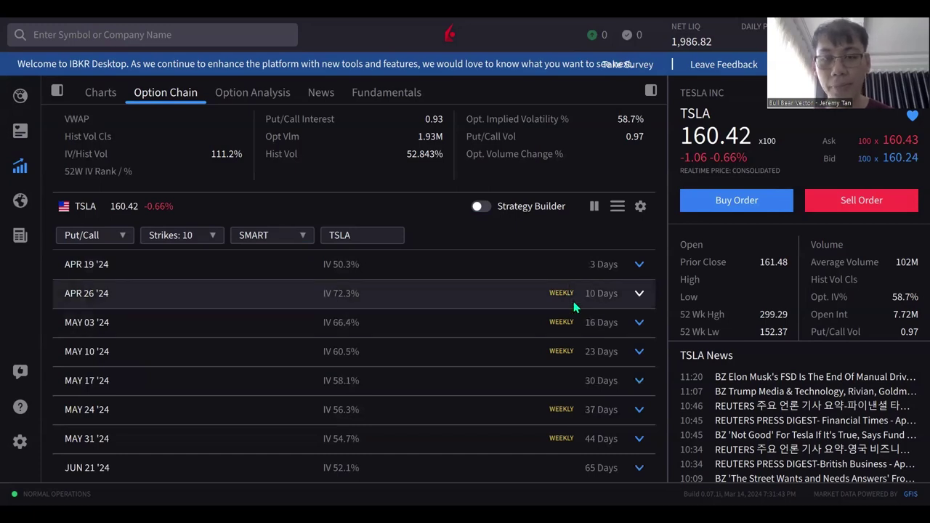
{"action": "left_click", "coordinate": [594, 207]}
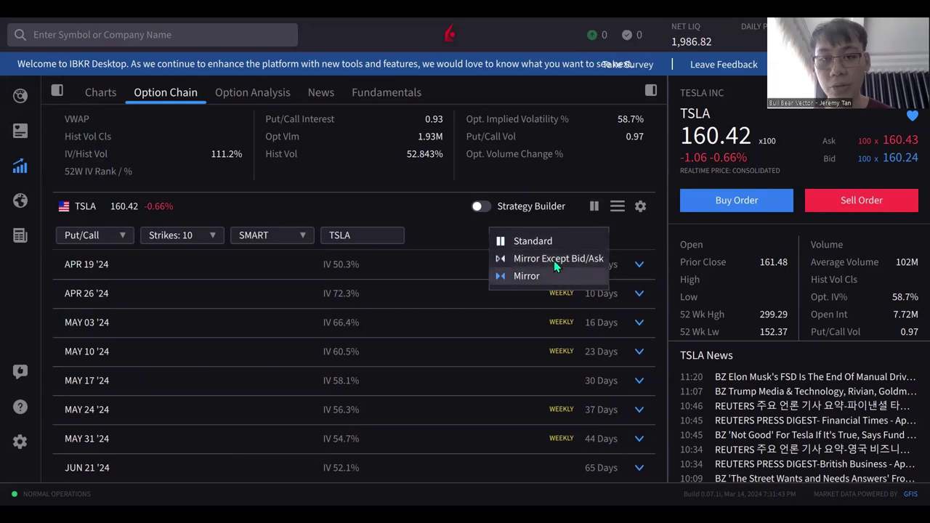
{"action": "left_click", "coordinate": [617, 206]}
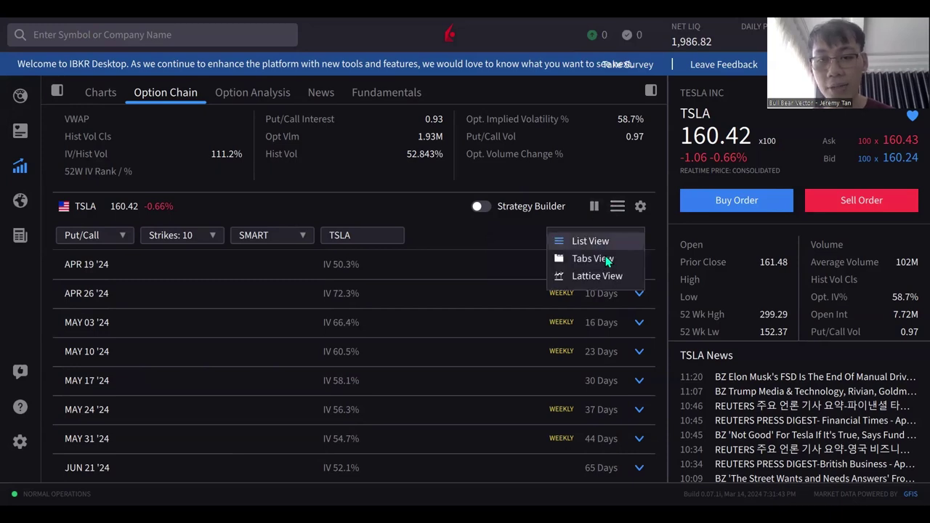
{"action": "left_click", "coordinate": [621, 243]}
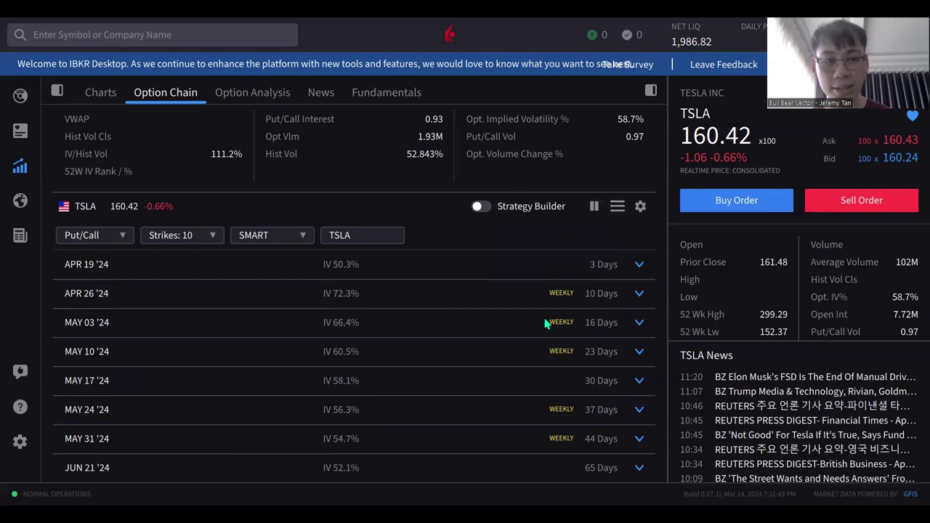
{"action": "left_click", "coordinate": [616, 205]}
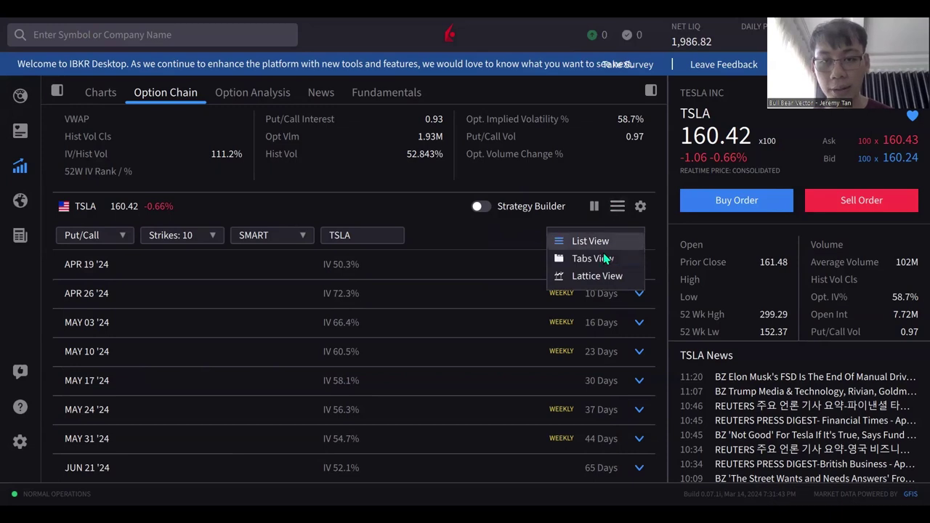
{"action": "left_click", "coordinate": [605, 257]}
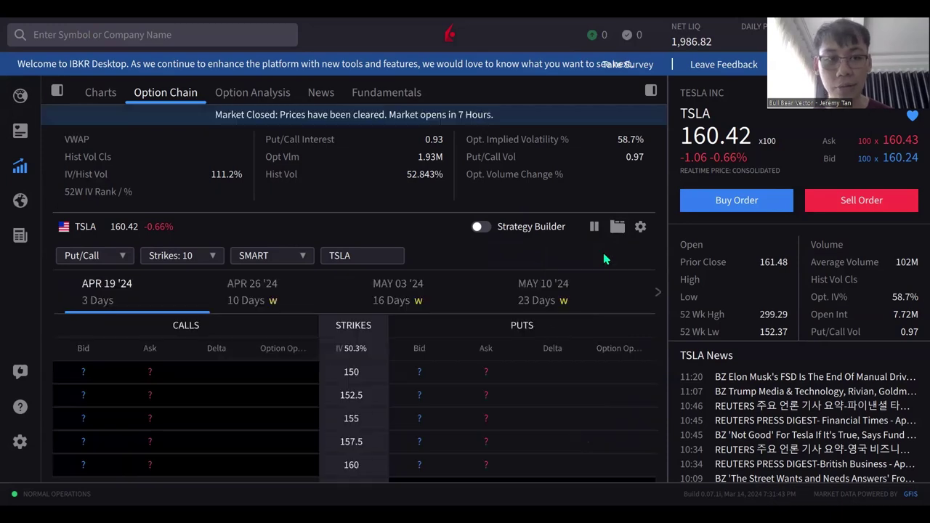
Step: Set Strikes to All, accept the market data warning, and keep SMART as the exchange
{"action": "left_click", "coordinate": [251, 285]}
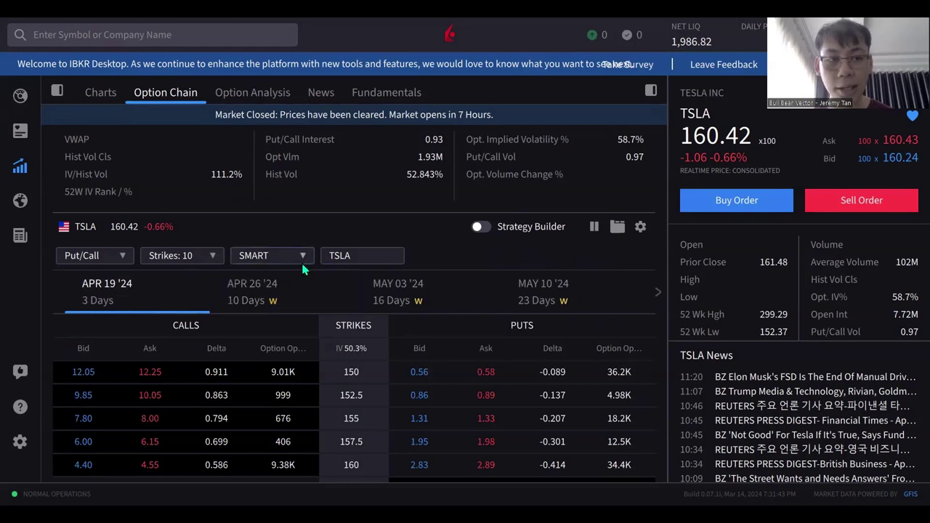
{"action": "left_click", "coordinate": [105, 254]}
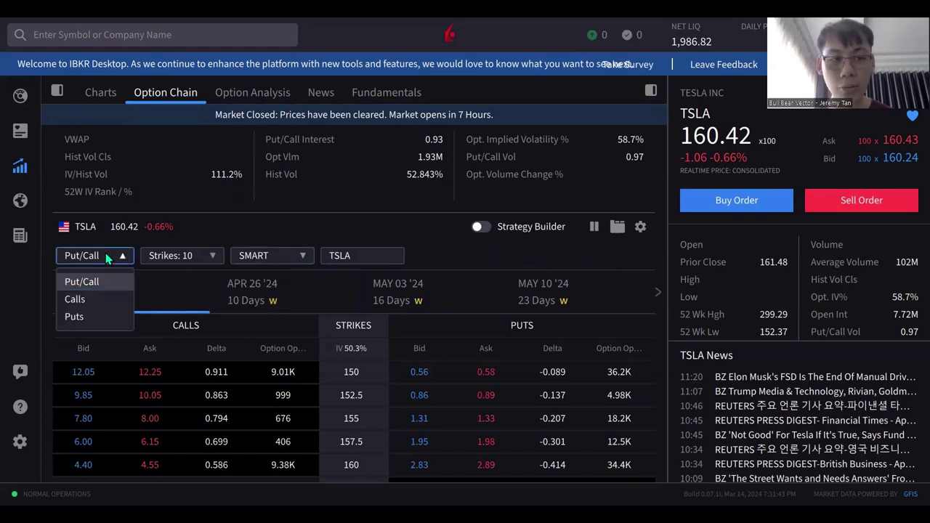
{"action": "left_click", "coordinate": [105, 253]}
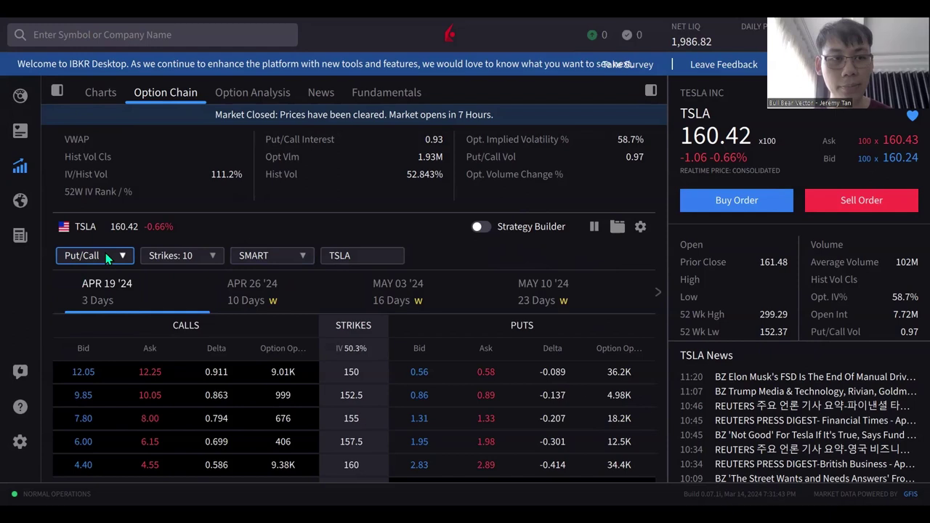
{"action": "left_click", "coordinate": [164, 253]}
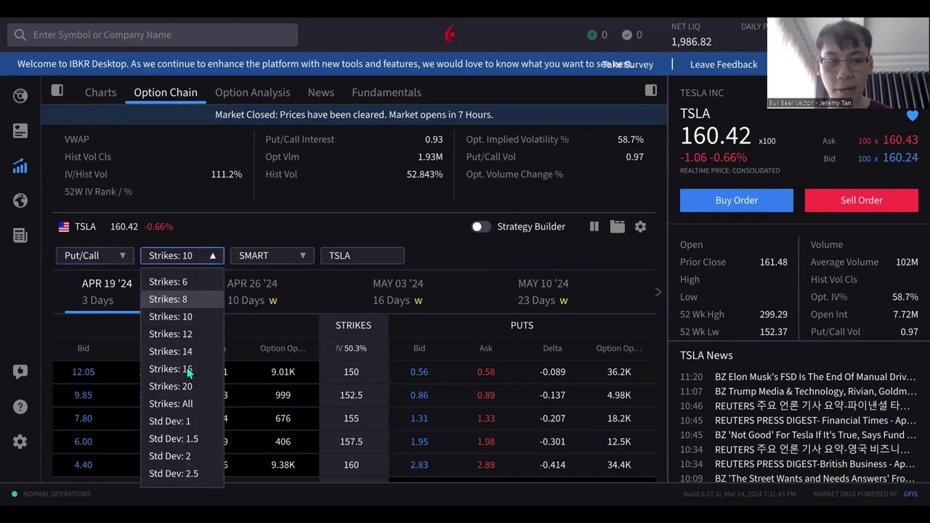
{"action": "left_click", "coordinate": [171, 403]}
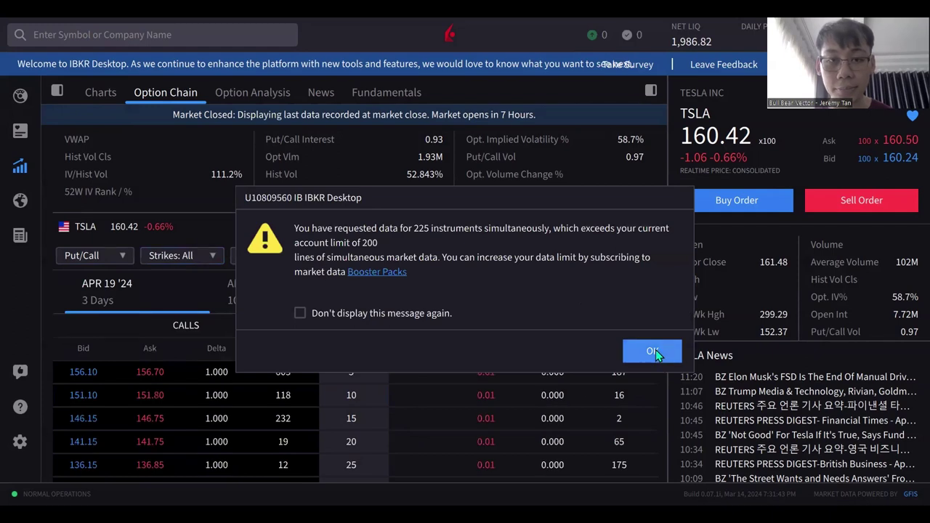
{"action": "left_click", "coordinate": [654, 351]}
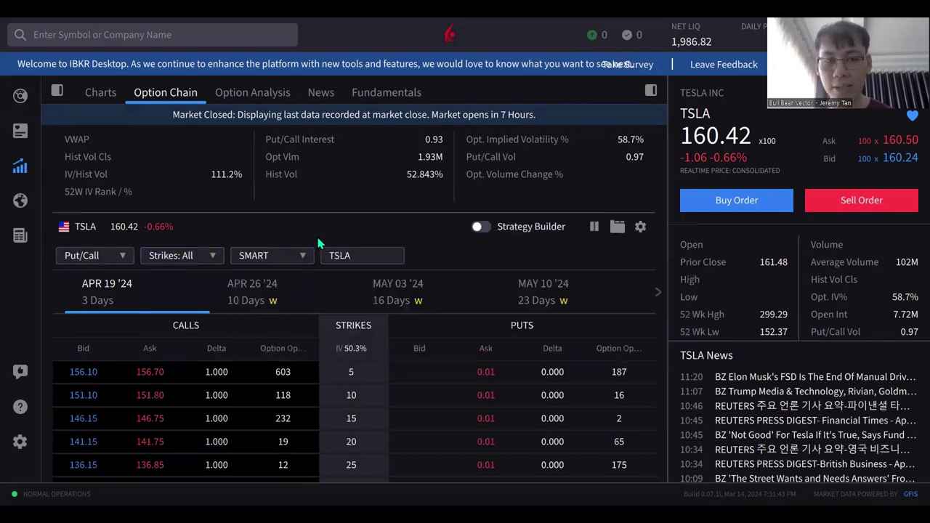
{"action": "left_click", "coordinate": [298, 266]}
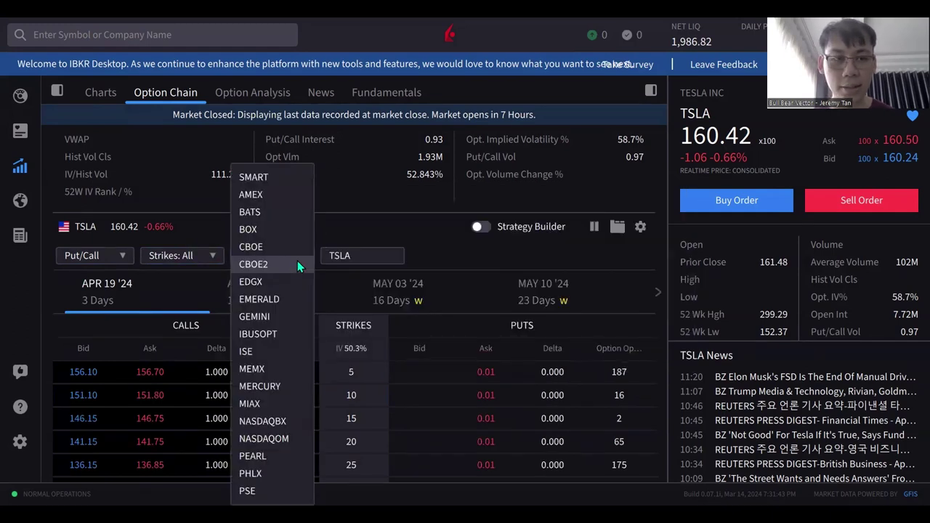
{"action": "left_click", "coordinate": [286, 178]}
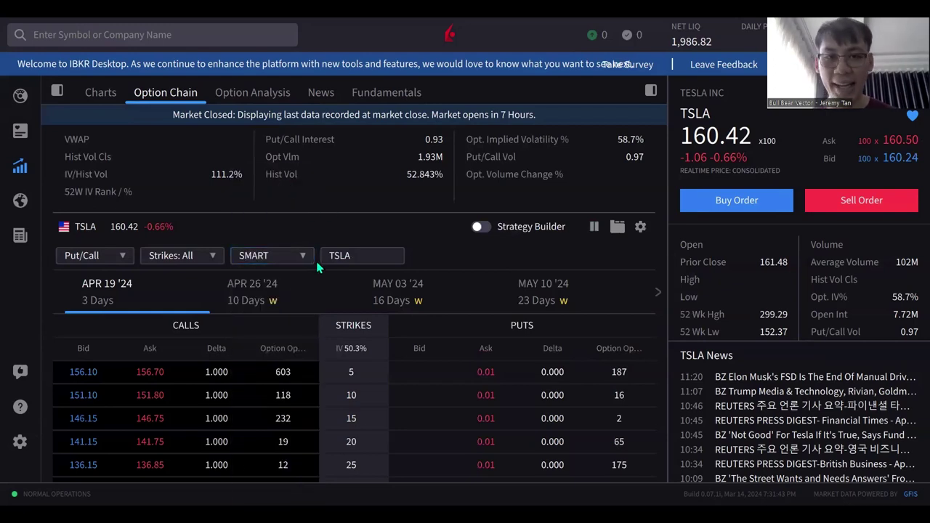
{"action": "left_click", "coordinate": [595, 226]}
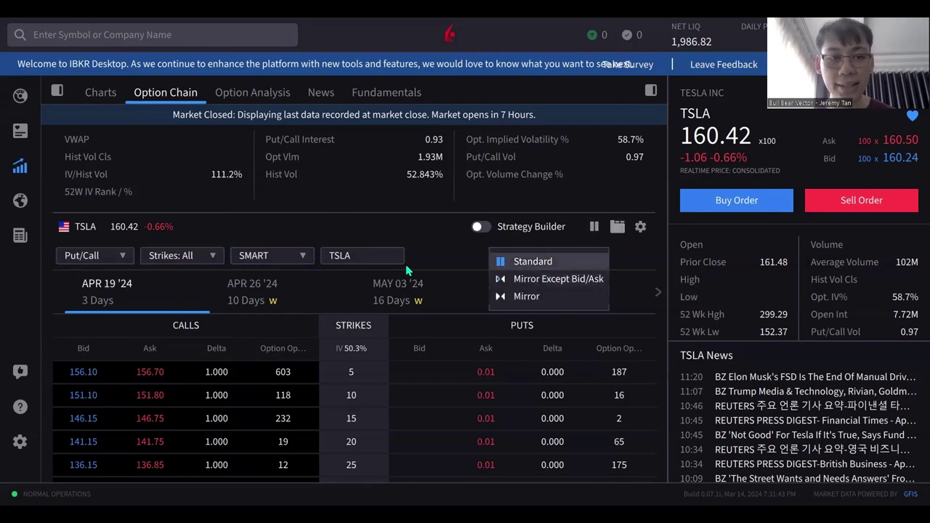
{"action": "left_click", "coordinate": [617, 227]}
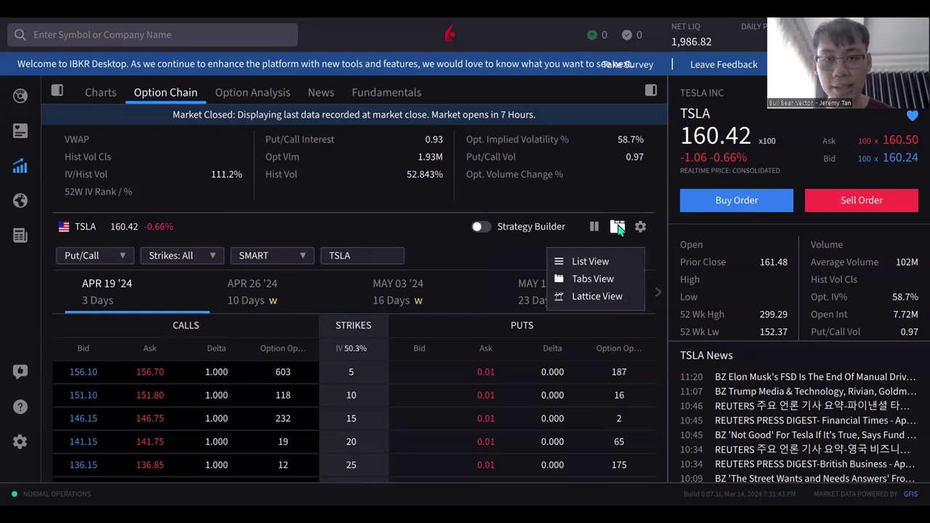
Step: Return the chain to List View and expand MAY 10 '24 to show strikes 140–185
{"action": "left_click", "coordinate": [606, 268]}
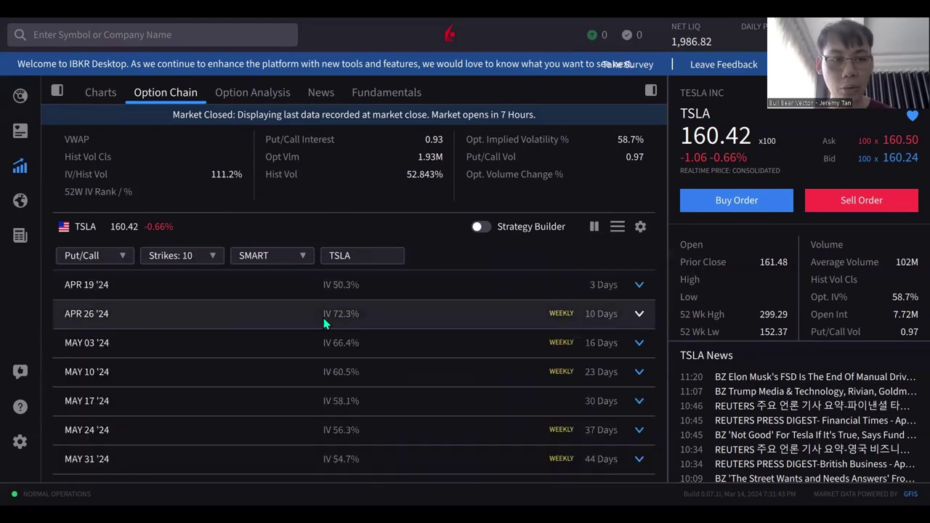
{"action": "left_click", "coordinate": [638, 373]}
{"action": "scroll", "coordinate": [333, 442], "scroll_direction": "down", "scroll_amount": 5}
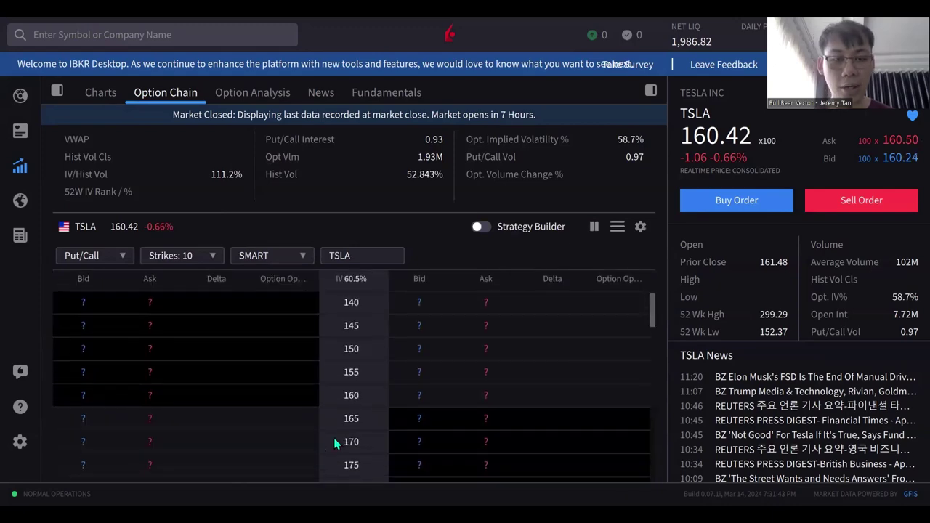
{"action": "scroll", "coordinate": [408, 292], "scroll_direction": "up", "scroll_amount": 5}
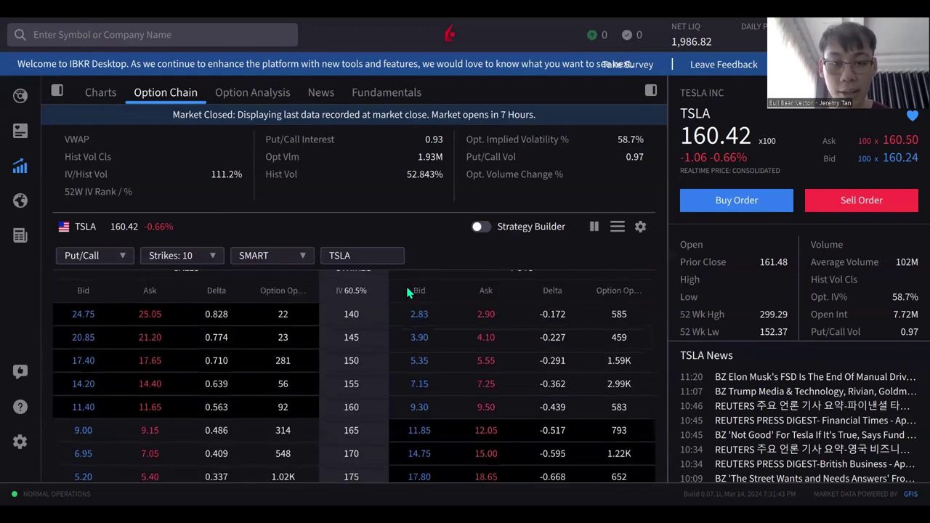
{"action": "scroll", "coordinate": [411, 298], "scroll_direction": "down", "scroll_amount": 1}
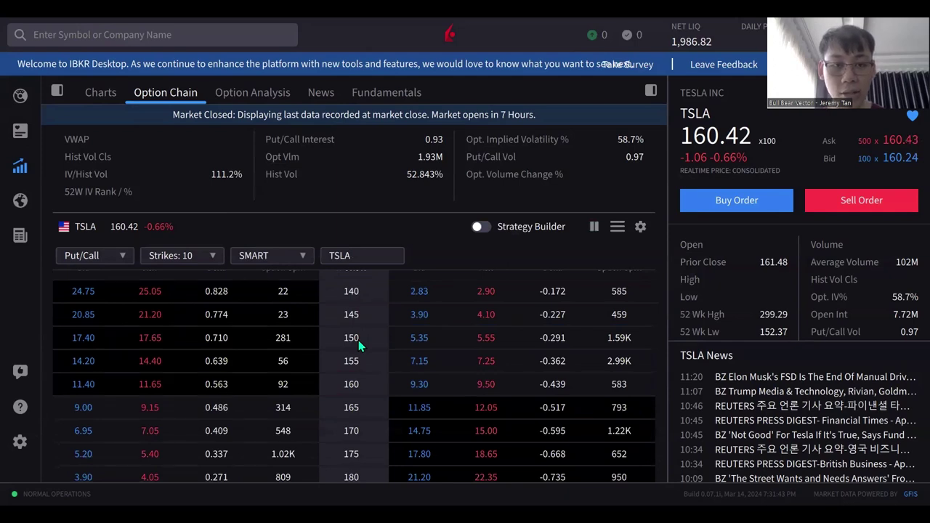
{"action": "scroll", "coordinate": [358, 340], "scroll_direction": "down", "scroll_amount": 3}
{"action": "scroll", "coordinate": [358, 340], "scroll_direction": "up", "scroll_amount": 2}
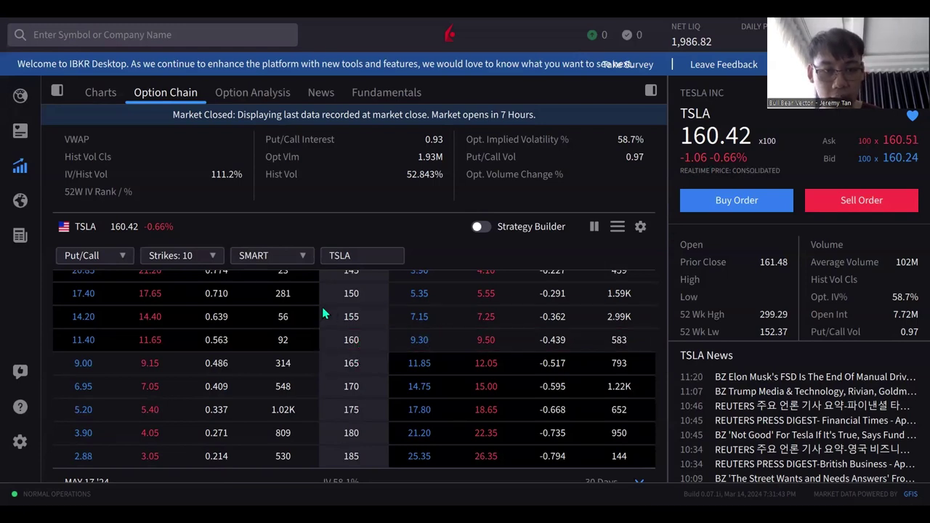
Step: Select the 160 and 165 strike rows, then switch on the Strategy Builder
{"action": "left_click", "coordinate": [362, 336]}
{"action": "left_click", "coordinate": [419, 366]}
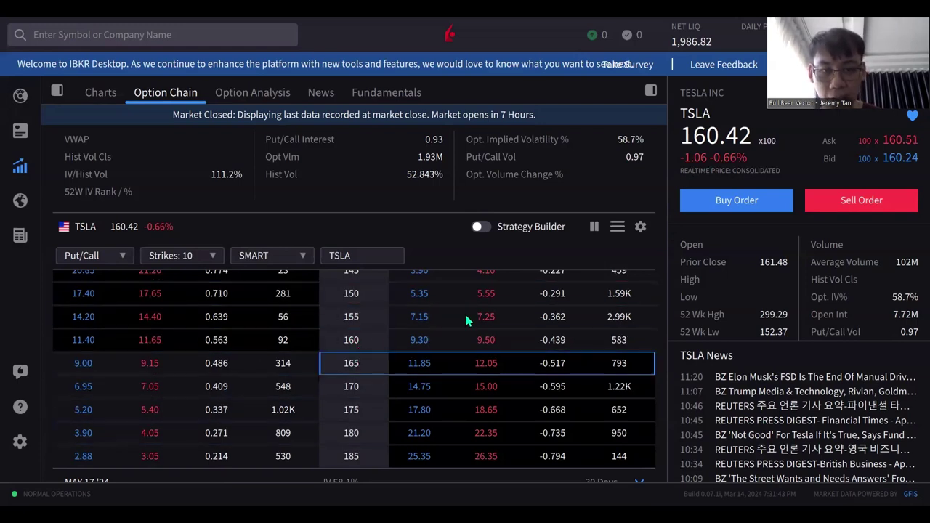
{"action": "key", "text": "Up"}
{"action": "key", "text": "Down"}
{"action": "key", "text": "Down"}
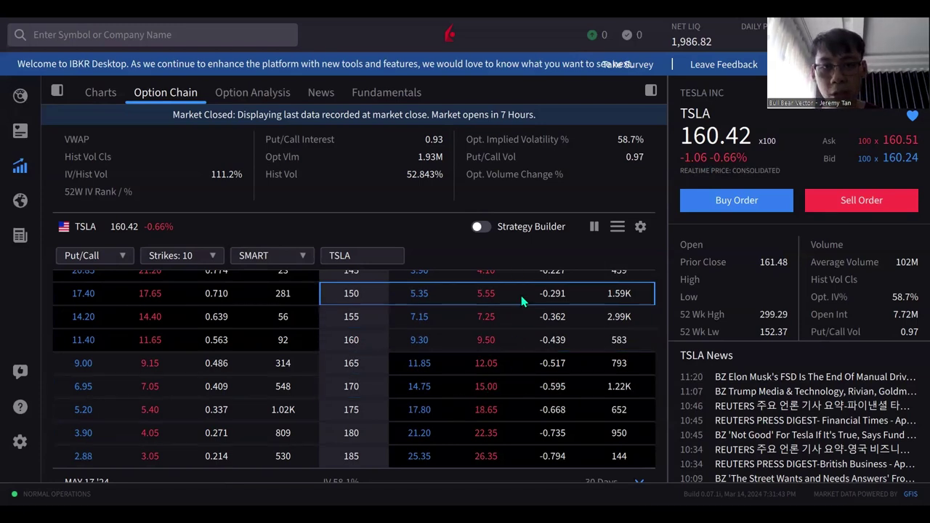
{"action": "left_click", "coordinate": [485, 227]}
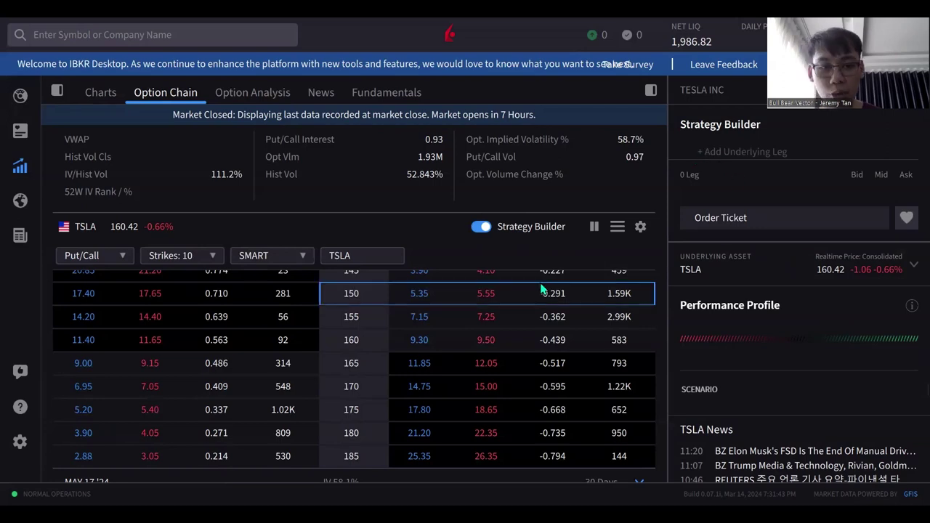
Step: Turn off Strategy Builder and open a sell ticket for one May10'24 155 put at 7.20
{"action": "left_click", "coordinate": [414, 324]}
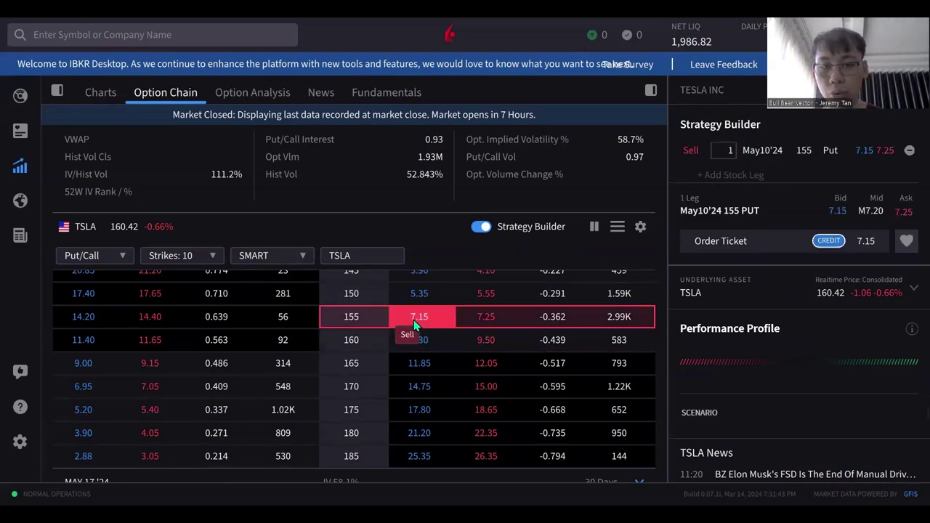
{"action": "left_click", "coordinate": [484, 292]}
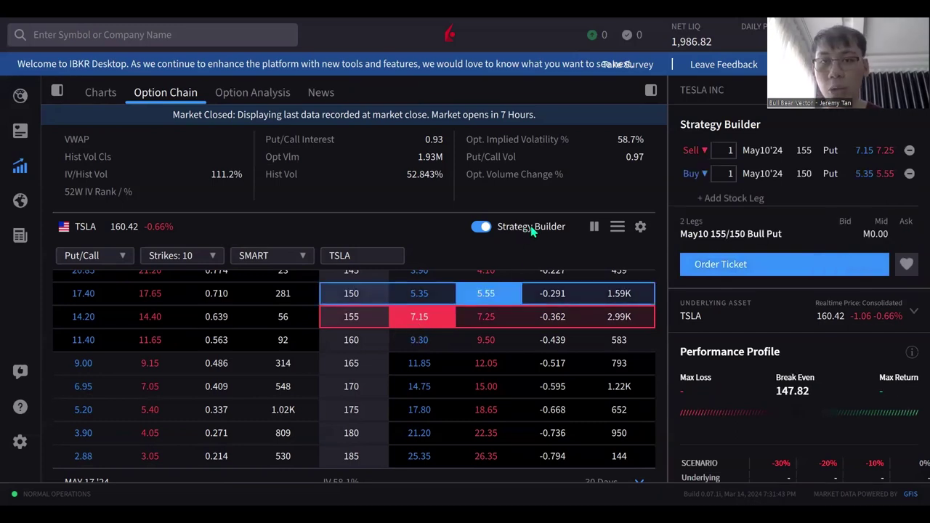
{"action": "left_click", "coordinate": [481, 229]}
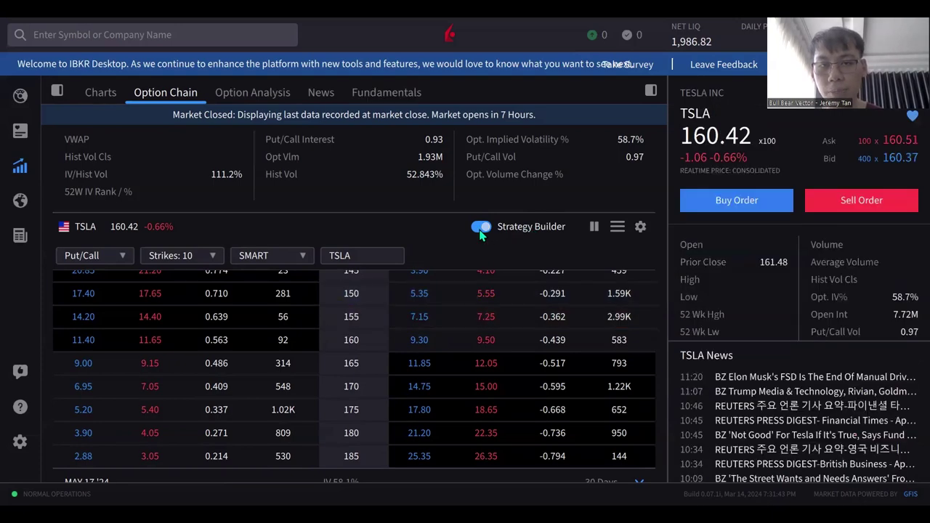
{"action": "left_click", "coordinate": [421, 318]}
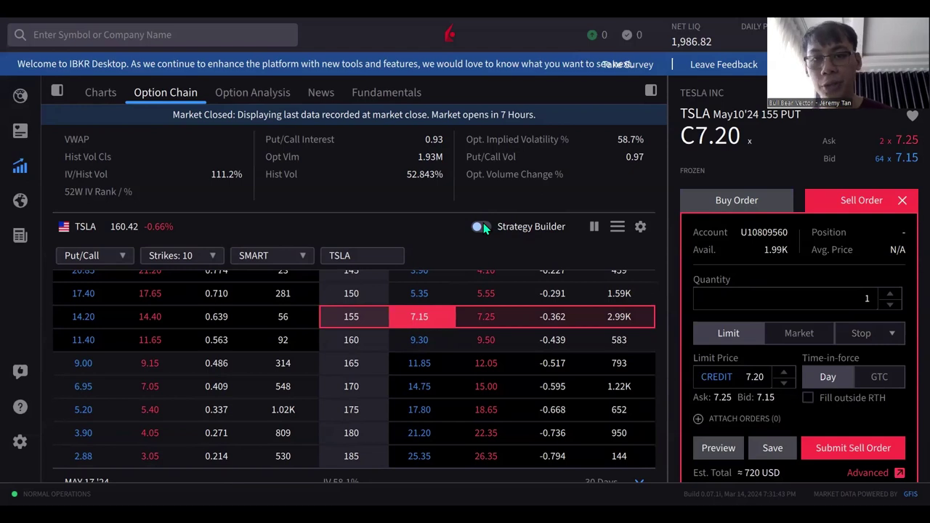
Step: Add the Time Value (%) column to the TSLA option chain
{"action": "left_click", "coordinate": [640, 227]}
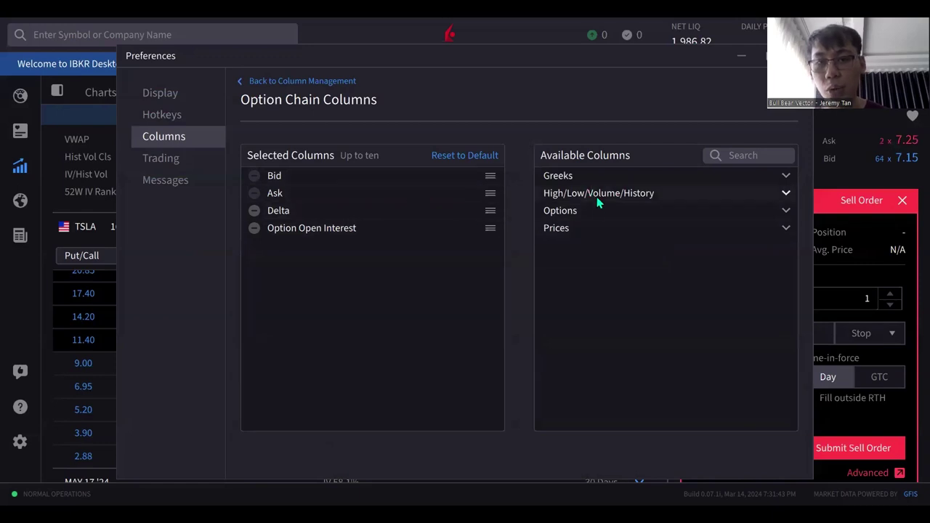
{"action": "left_click", "coordinate": [591, 217]}
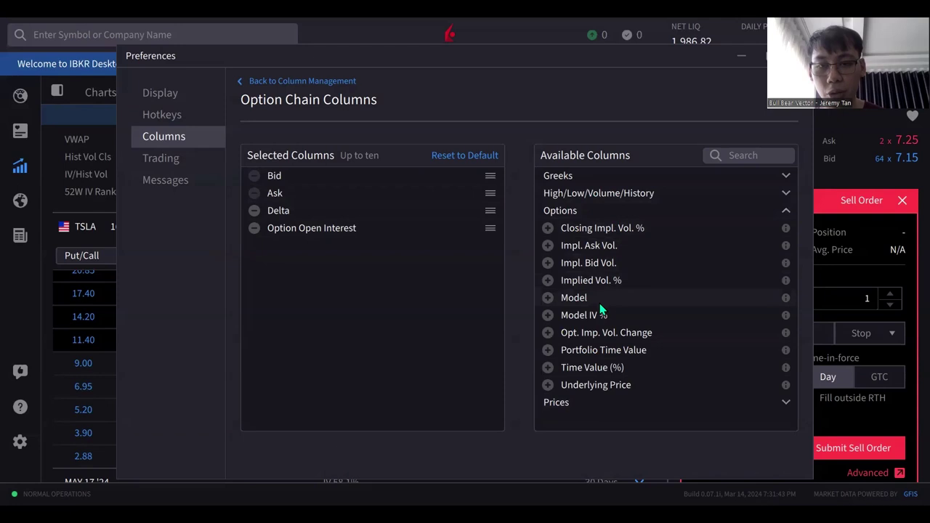
{"action": "left_click", "coordinate": [547, 368]}
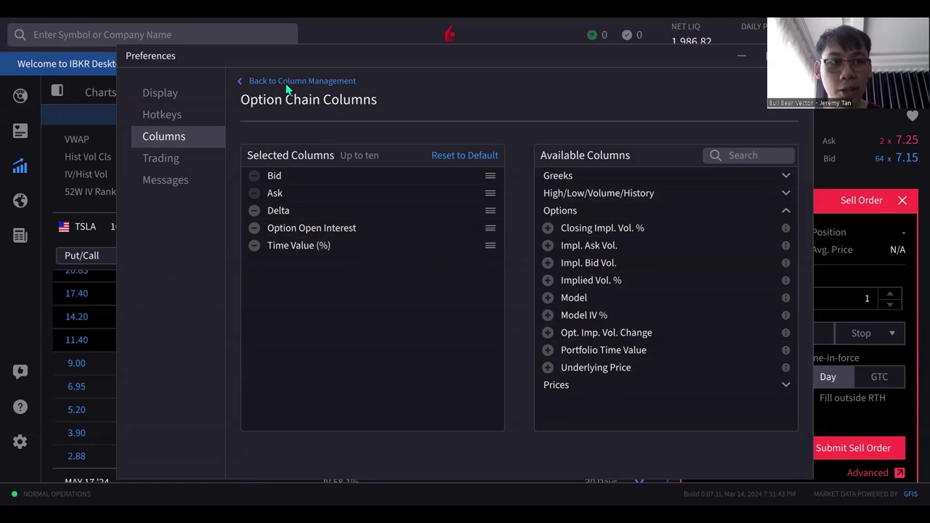
Step: Browse the Display, Hotkeys, Trading Presets and Popup Messages preferences, then close Preferences
{"action": "left_click", "coordinate": [182, 90]}
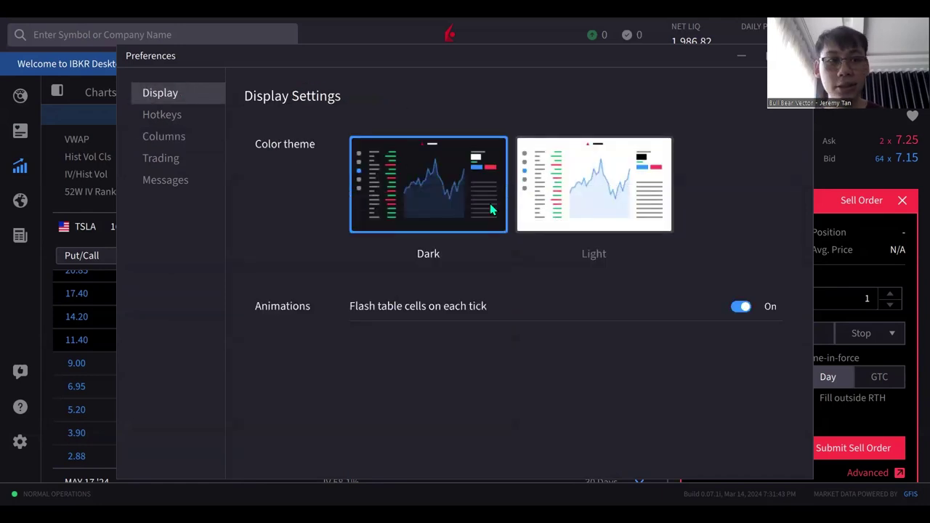
{"action": "left_click", "coordinate": [136, 120]}
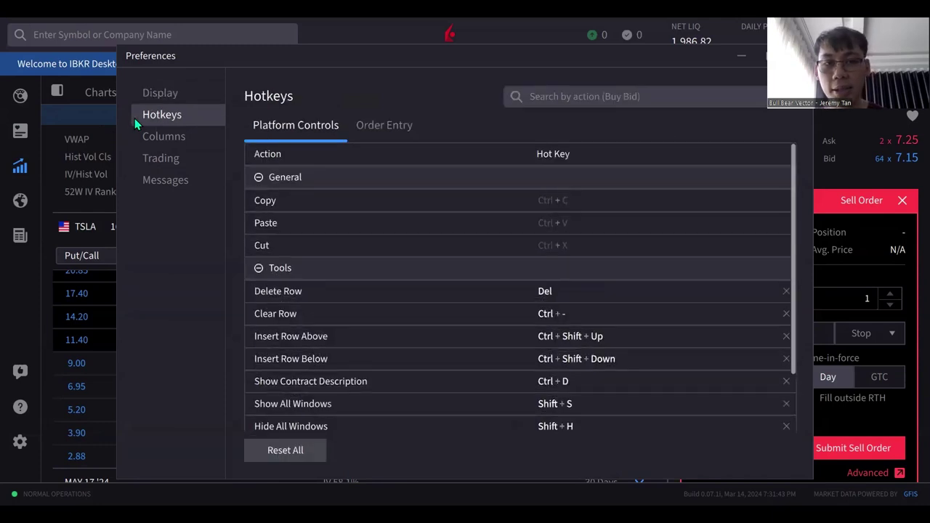
{"action": "left_click", "coordinate": [150, 138]}
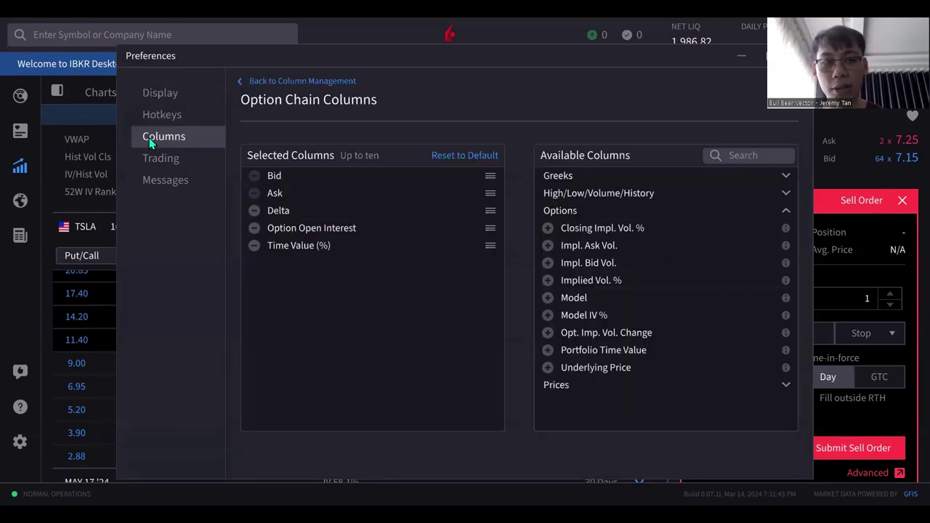
{"action": "left_click", "coordinate": [153, 160]}
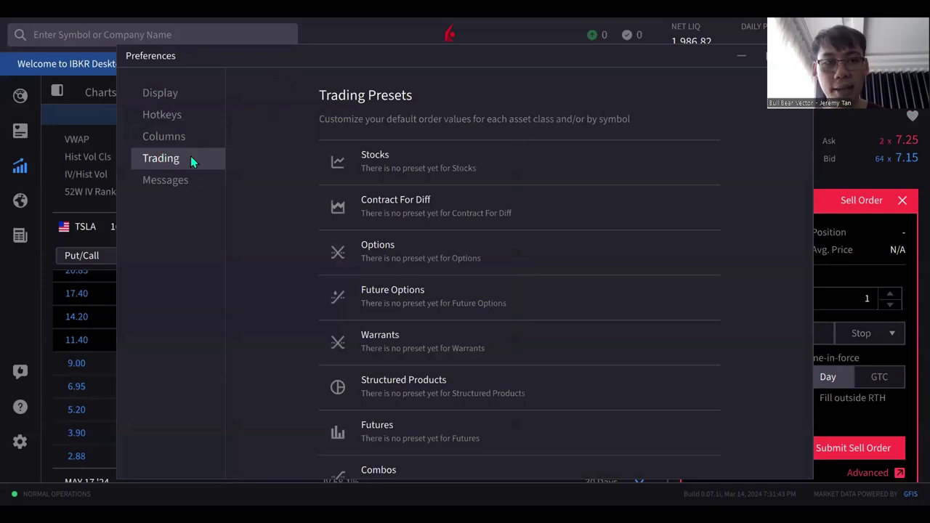
{"action": "left_click", "coordinate": [163, 189]}
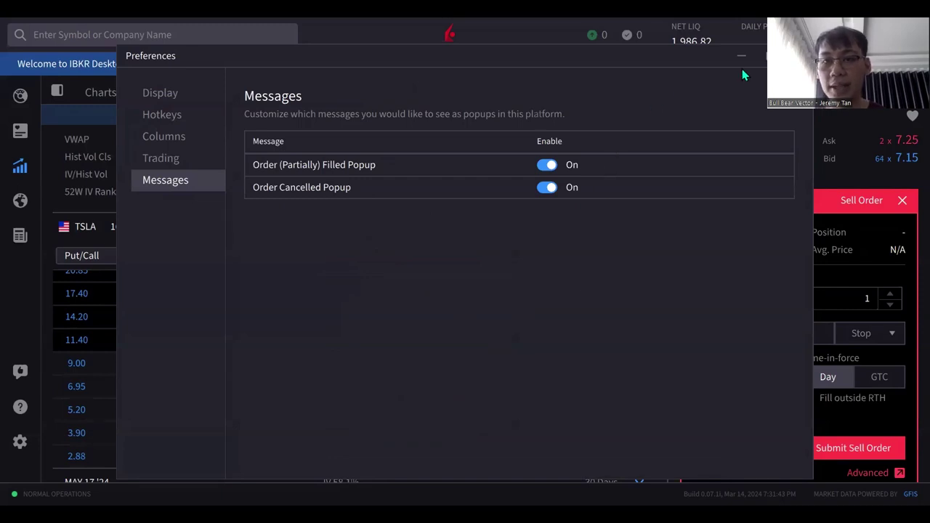
{"action": "left_click", "coordinate": [796, 56]}
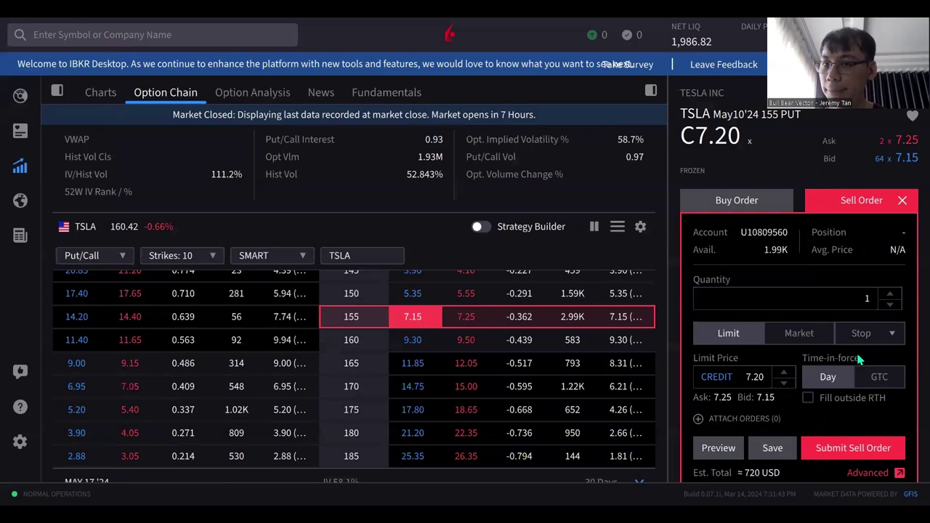
Step: Preview selling one 155 put at 7.20 and review the insufficient-funds rejection
{"action": "left_click", "coordinate": [748, 205]}
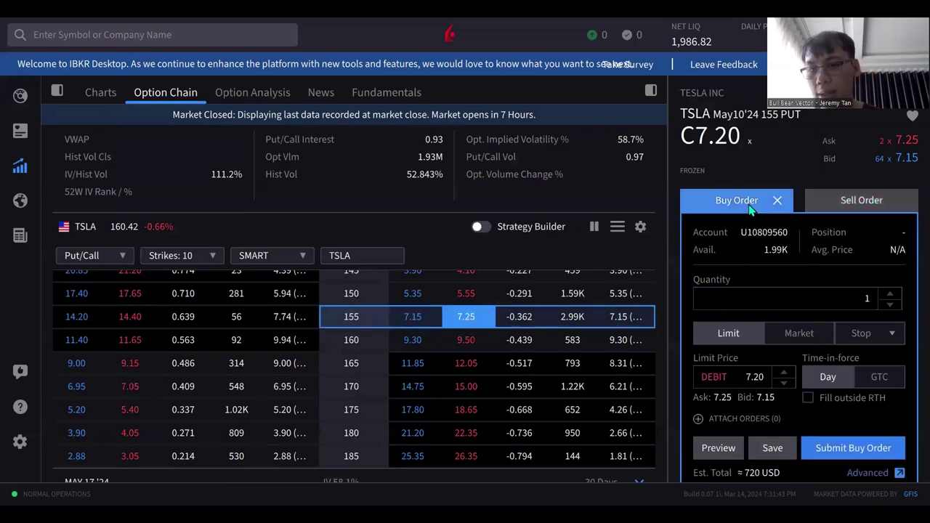
{"action": "left_click", "coordinate": [848, 204]}
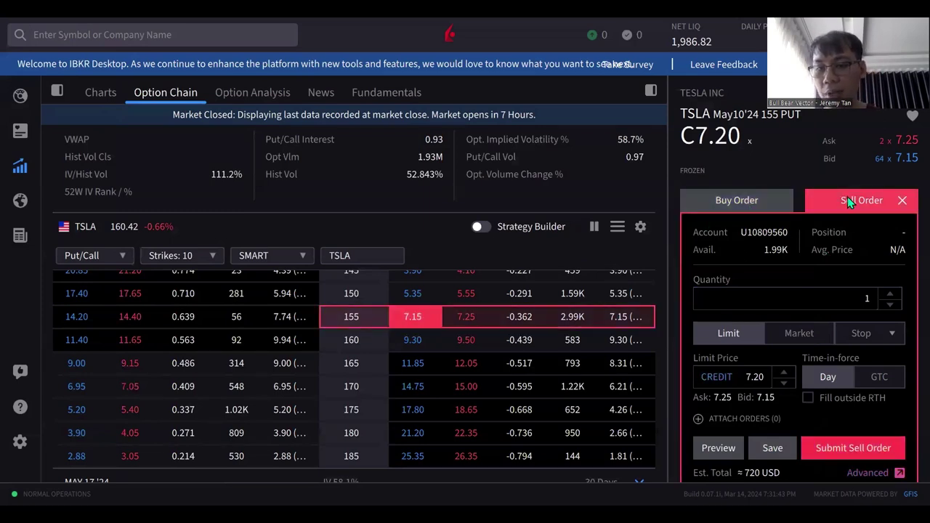
{"action": "left_click", "coordinate": [716, 448]}
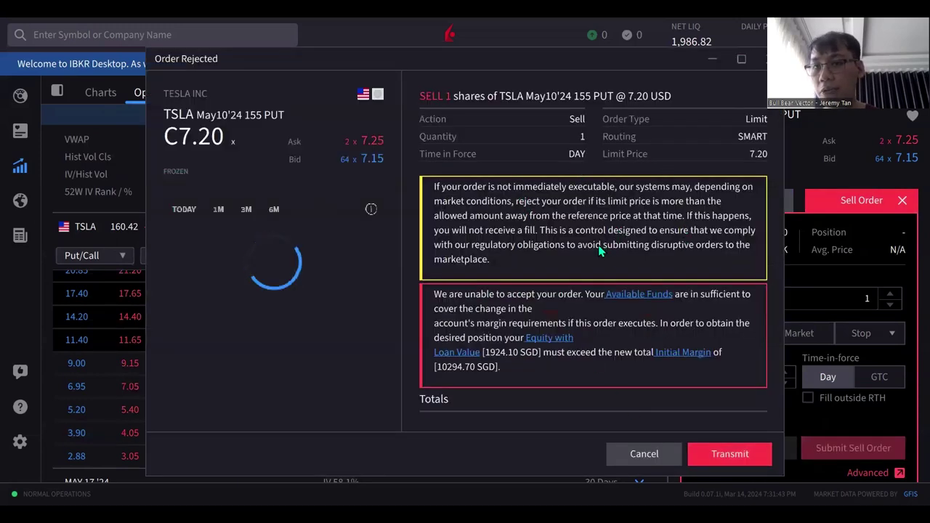
{"action": "scroll", "coordinate": [600, 251], "scroll_direction": "down", "scroll_amount": 1}
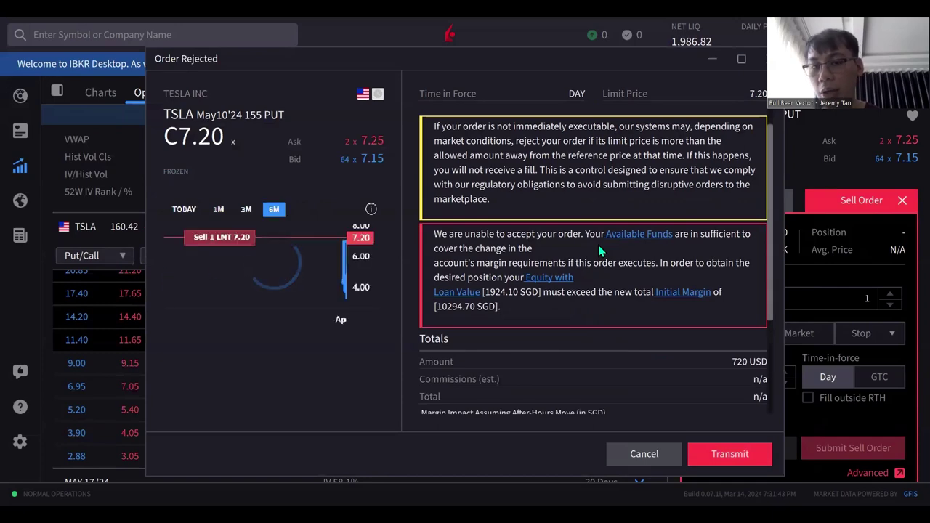
{"action": "scroll", "coordinate": [600, 251], "scroll_direction": "up", "scroll_amount": 1}
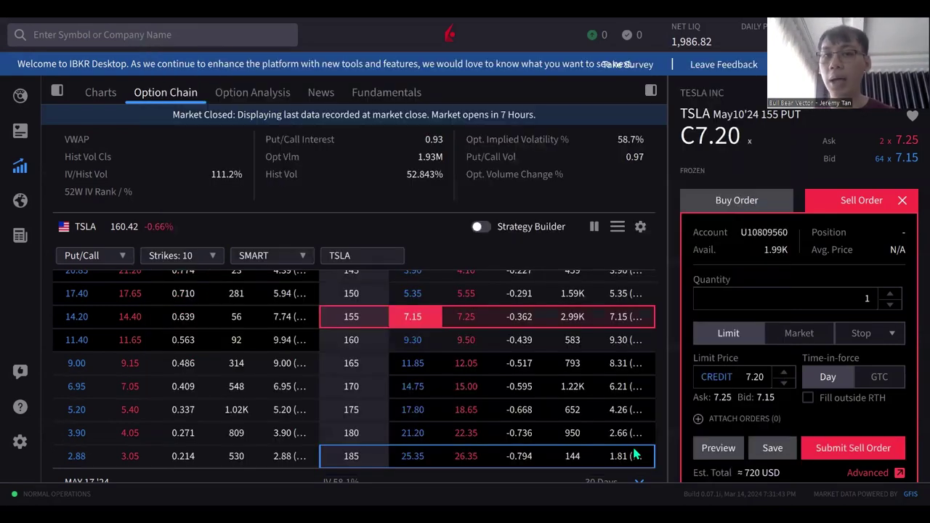
{"action": "left_click", "coordinate": [637, 452]}
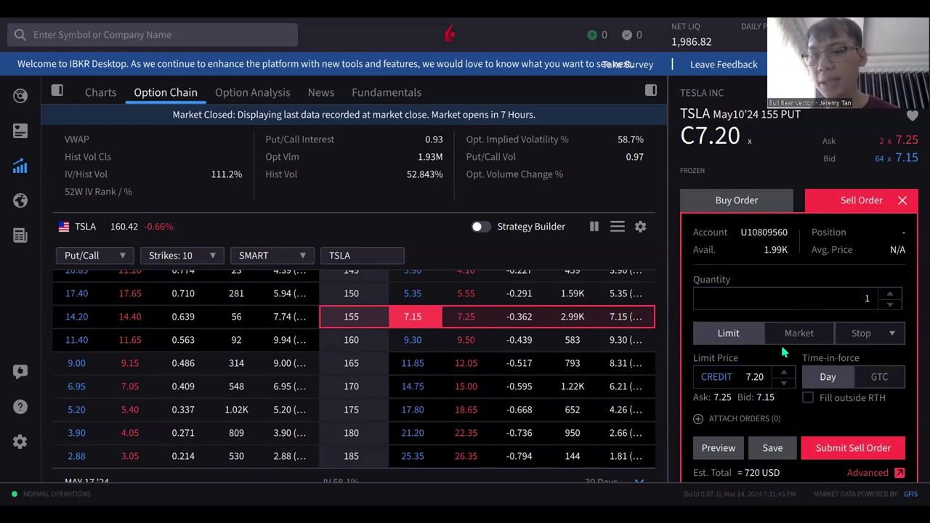
Step: Chart the 155 put ticket's performance profile by delta, then by gamma
{"action": "scroll", "coordinate": [863, 335], "scroll_direction": "down", "scroll_amount": 10}
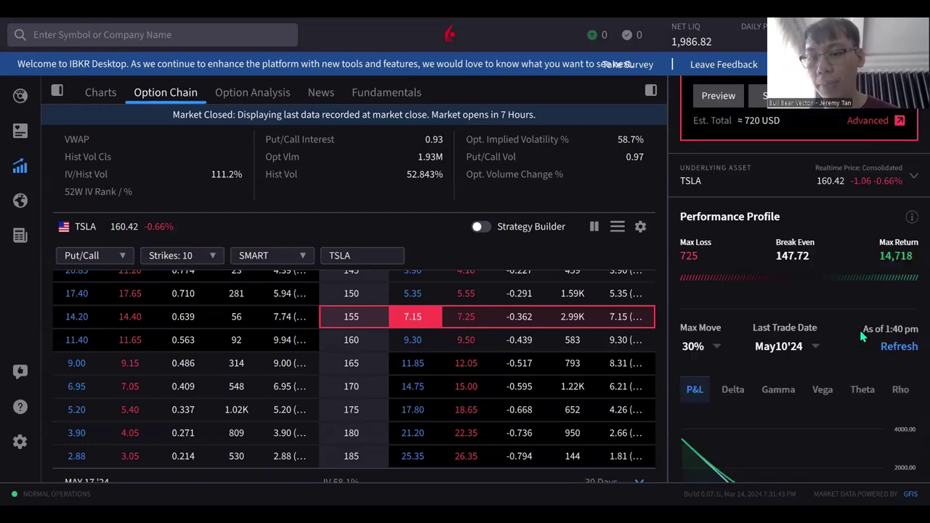
{"action": "scroll", "coordinate": [863, 335], "scroll_direction": "up", "scroll_amount": 5}
{"action": "scroll", "coordinate": [862, 336], "scroll_direction": "down", "scroll_amount": 7}
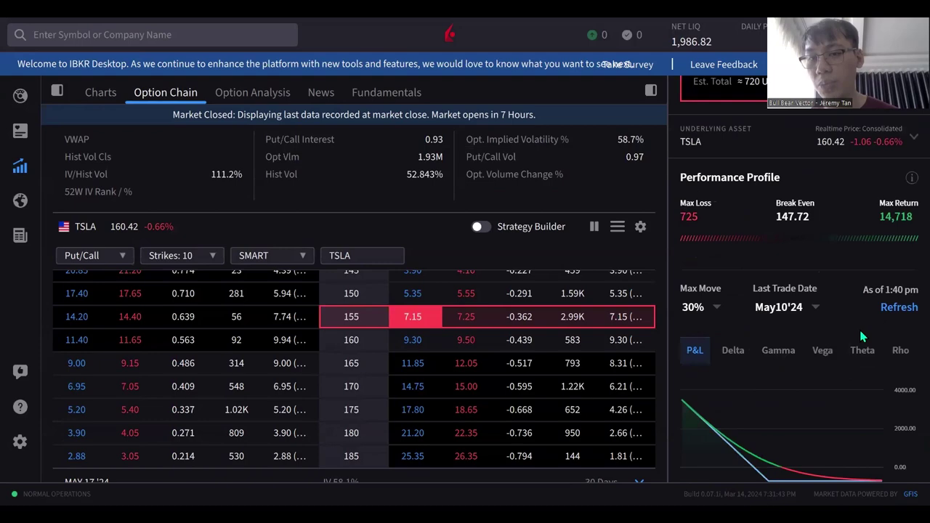
{"action": "scroll", "coordinate": [862, 336], "scroll_direction": "down", "scroll_amount": 8}
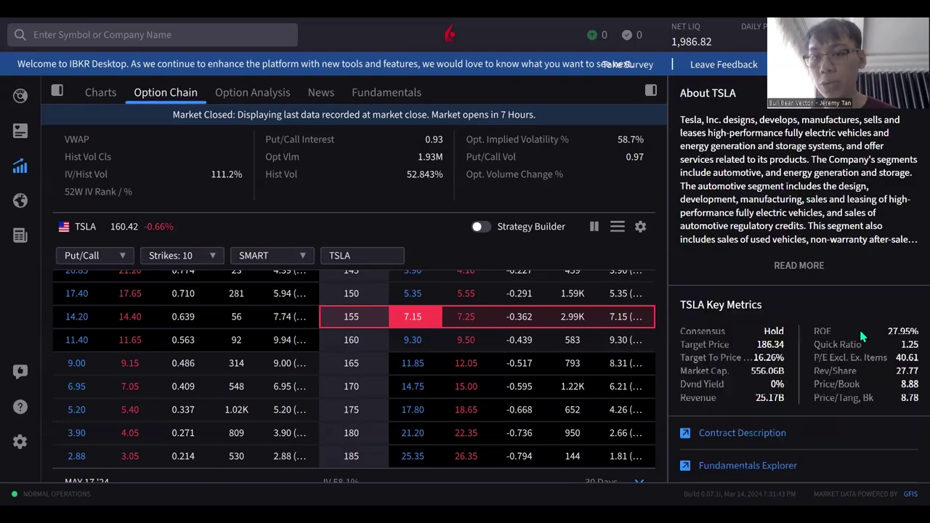
{"action": "scroll", "coordinate": [861, 336], "scroll_direction": "up", "scroll_amount": 14}
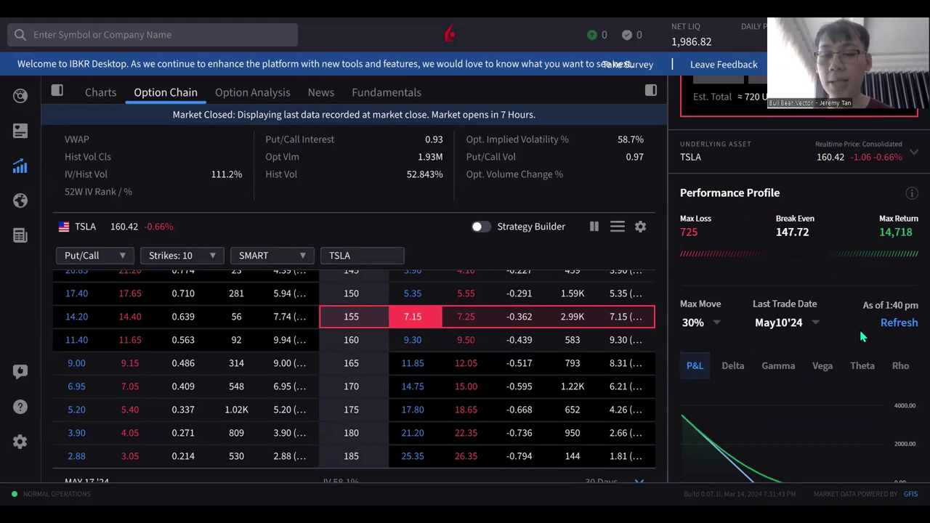
{"action": "left_click", "coordinate": [732, 366]}
{"action": "left_click", "coordinate": [771, 368]}
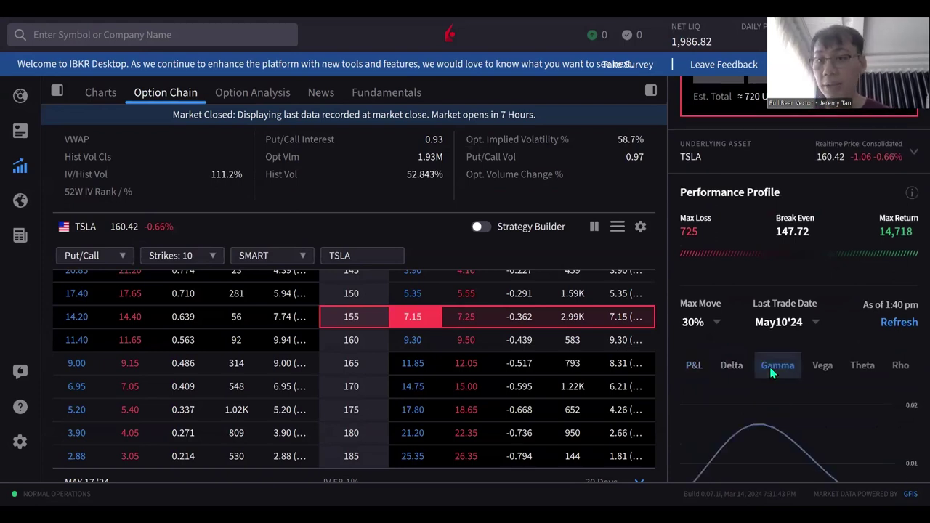
{"action": "scroll", "coordinate": [785, 308], "scroll_direction": "up", "scroll_amount": 5}
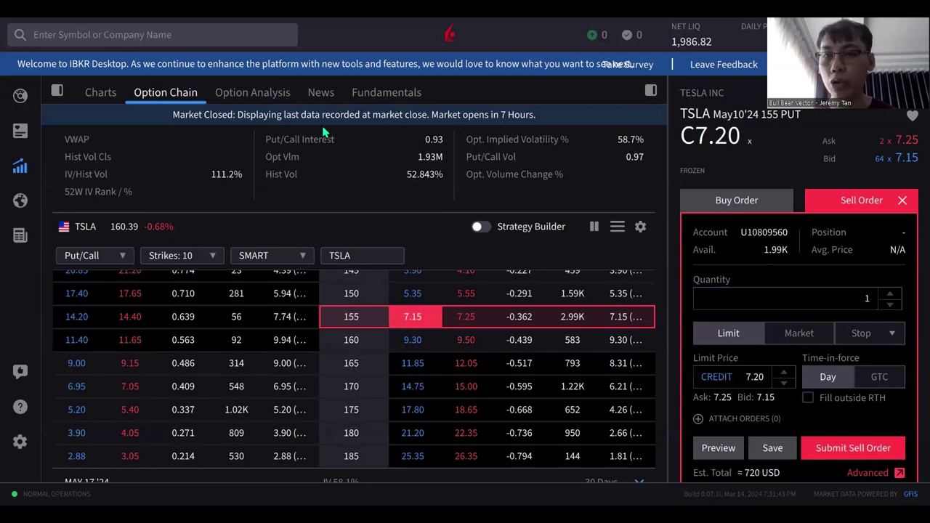
Step: Move through TSLA's Option Analysis and News views to its Fundamentals page with Morningstar ratings
{"action": "left_click", "coordinate": [257, 102]}
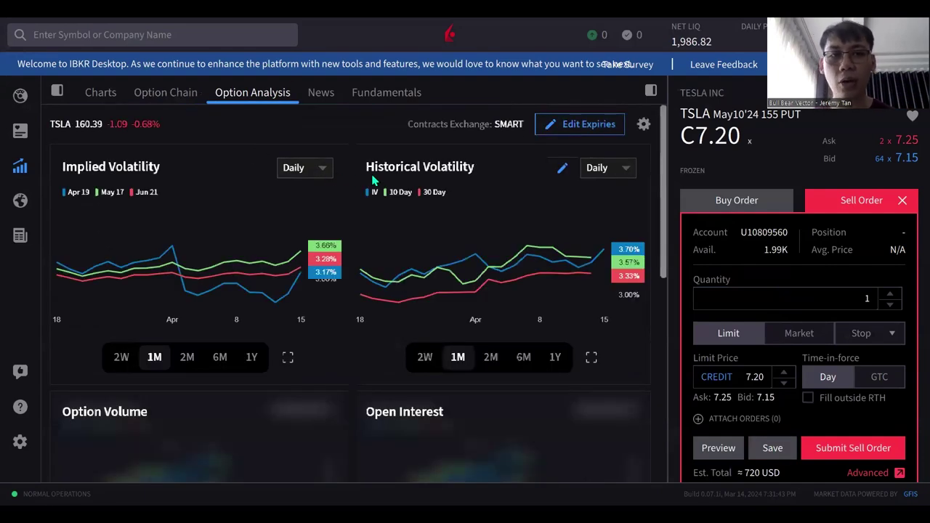
{"action": "left_click", "coordinate": [321, 98]}
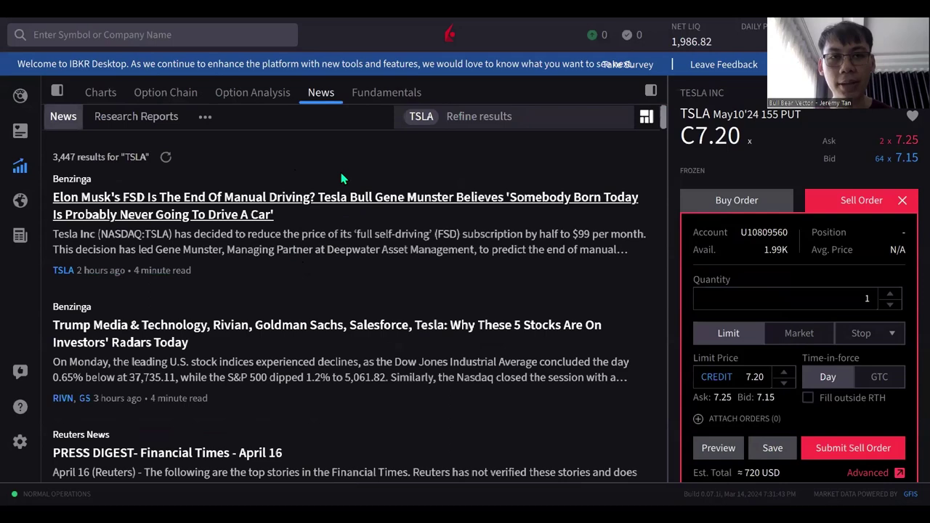
{"action": "left_click", "coordinate": [406, 104]}
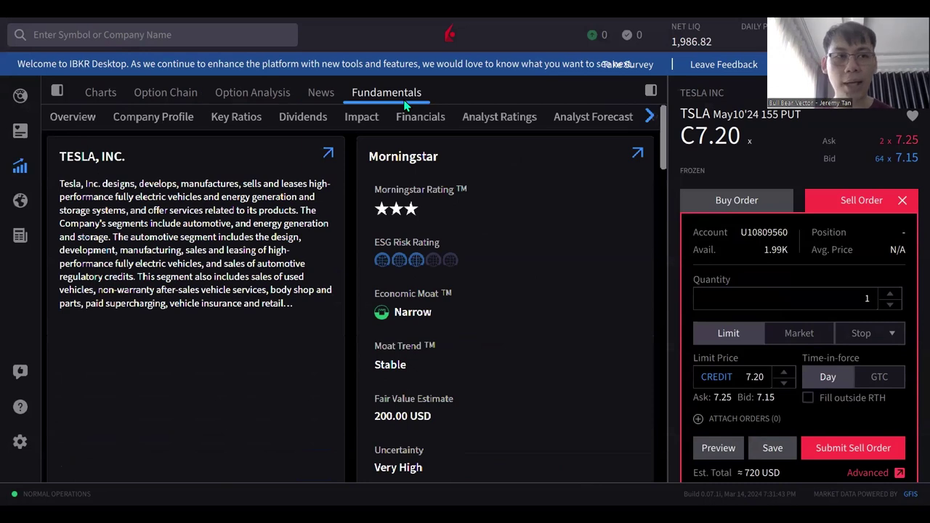
{"action": "left_click", "coordinate": [234, 124]}
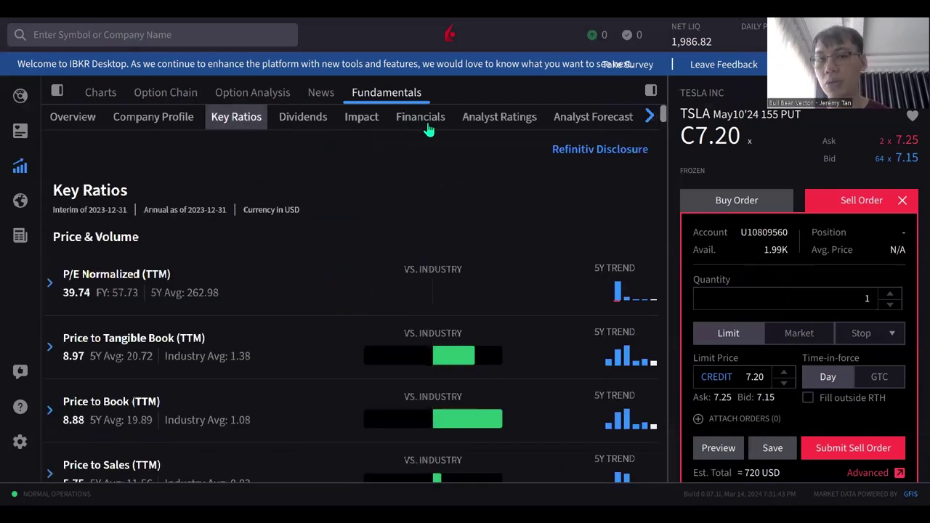
{"action": "scroll", "coordinate": [434, 261], "scroll_direction": "down", "scroll_amount": 4}
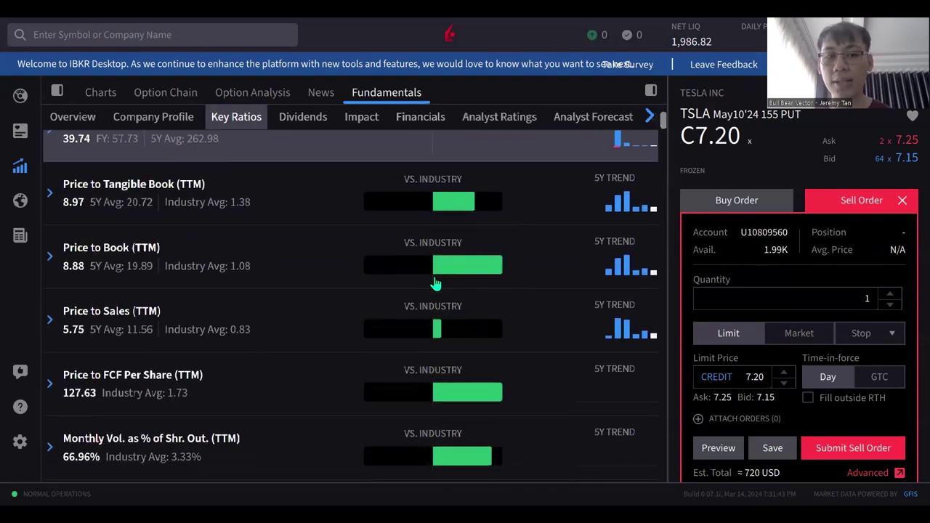
{"action": "scroll", "coordinate": [434, 283], "scroll_direction": "down", "scroll_amount": 3}
{"action": "scroll", "coordinate": [434, 284], "scroll_direction": "up", "scroll_amount": 7}
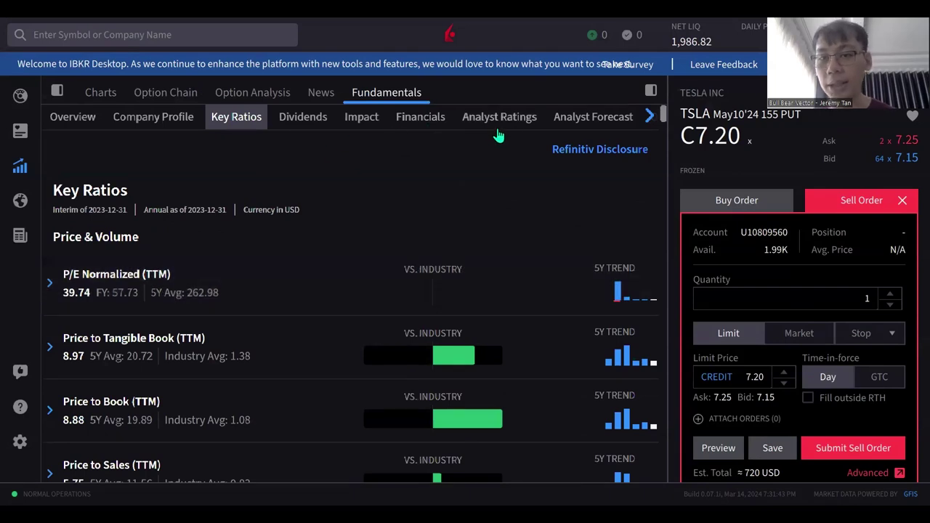
Step: Filter the stock screener to NYSE listings (2679 results), then view the news Daily Overview
{"action": "left_click", "coordinate": [22, 200]}
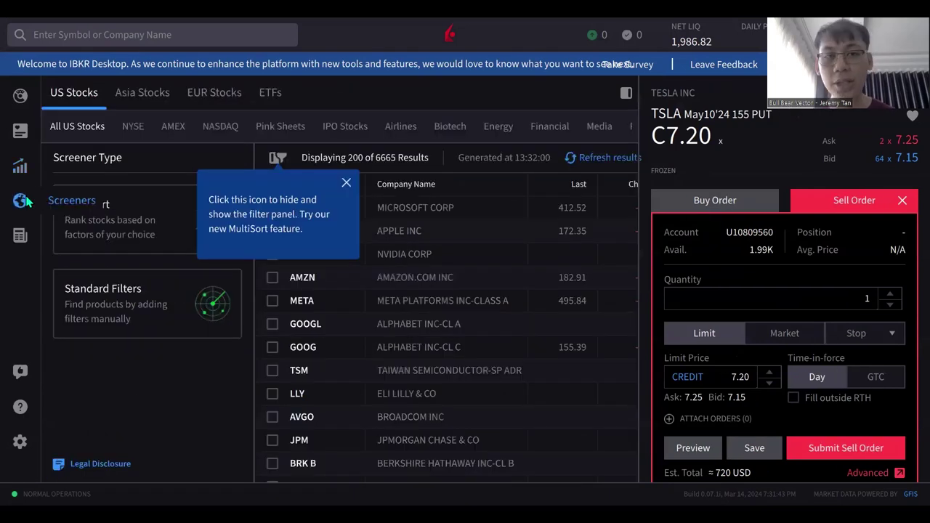
{"action": "left_click", "coordinate": [346, 182]}
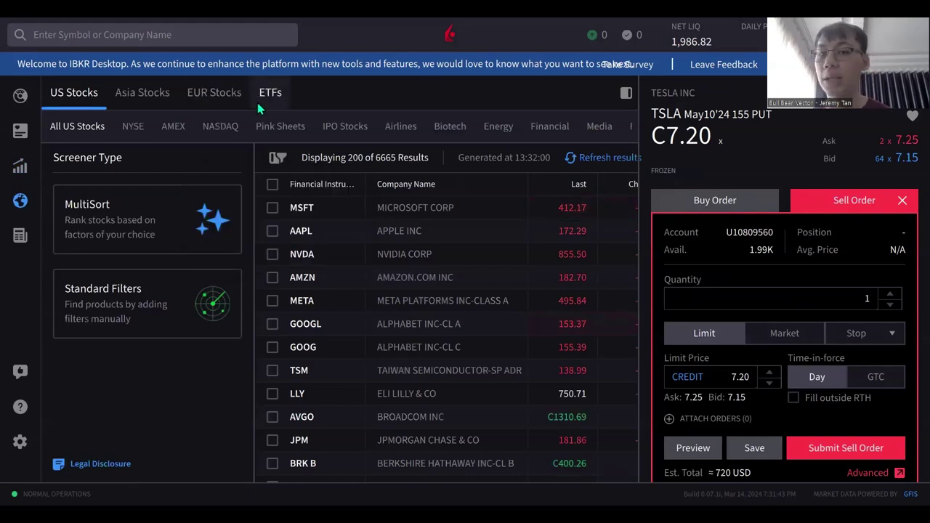
{"action": "left_click", "coordinate": [140, 127]}
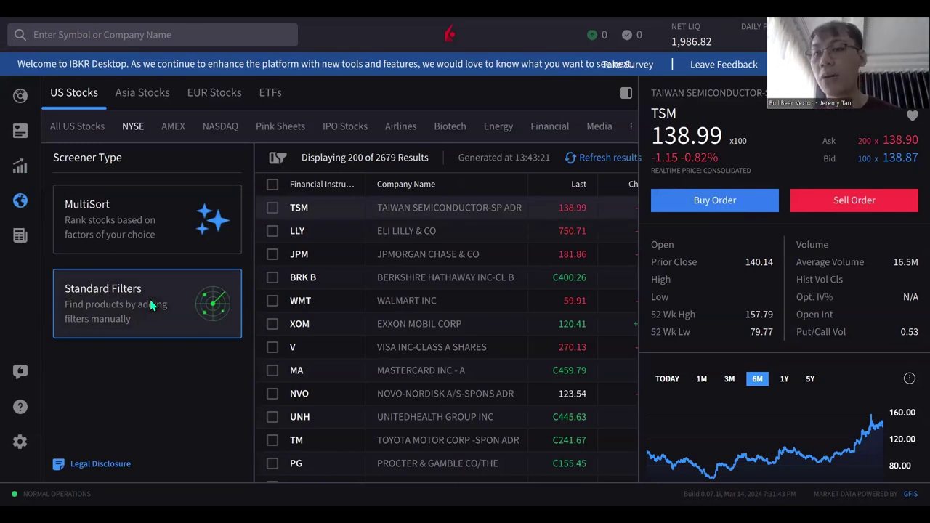
{"action": "left_click", "coordinate": [33, 250]}
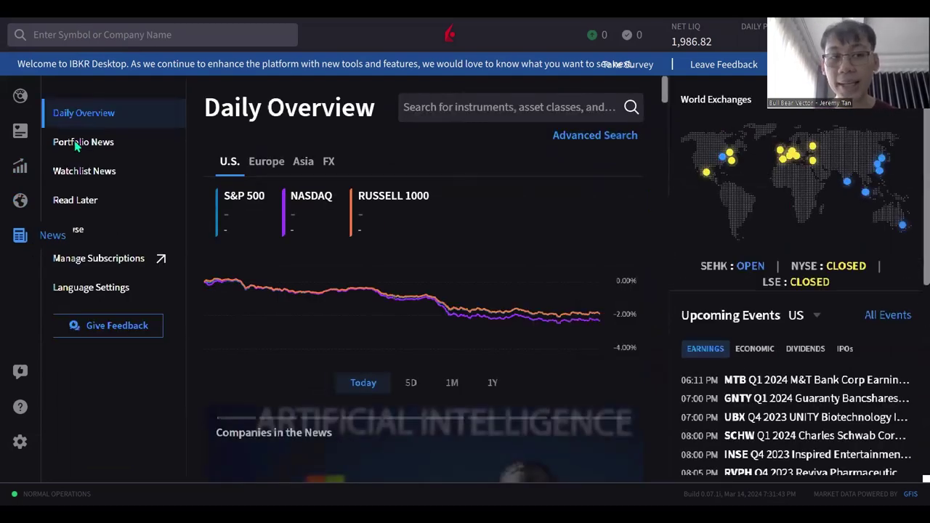
Step: Show Portfolio News, which is empty because the account holds no positions
{"action": "left_click", "coordinate": [98, 145]}
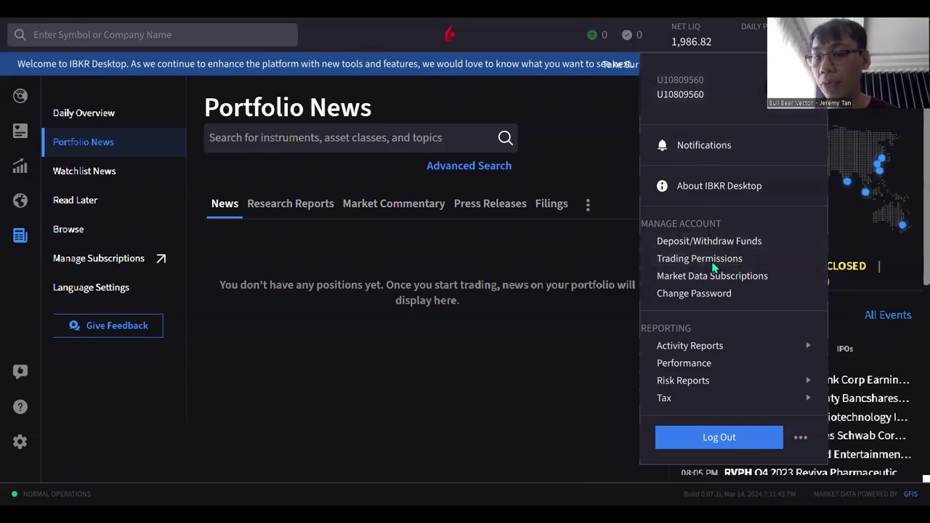
{"action": "mouse_move", "coordinate": [717, 348]}
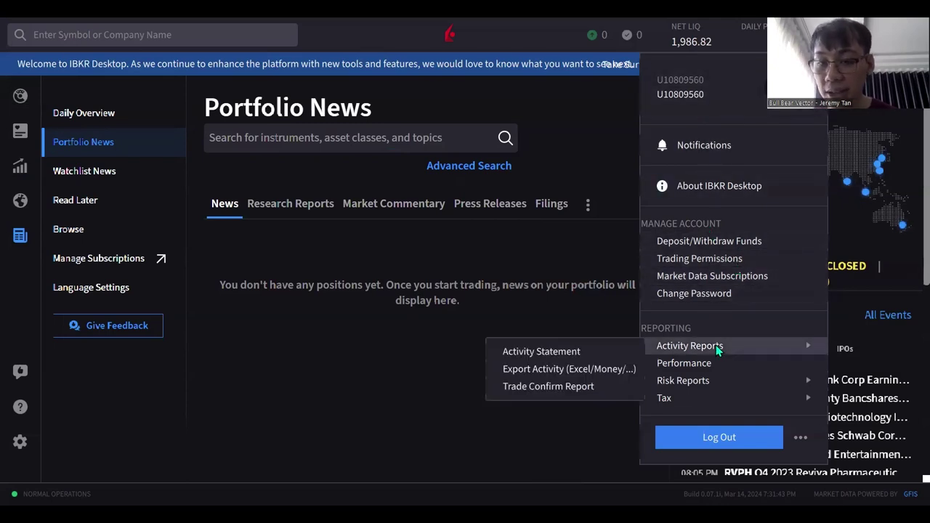
{"action": "mouse_move", "coordinate": [713, 385]}
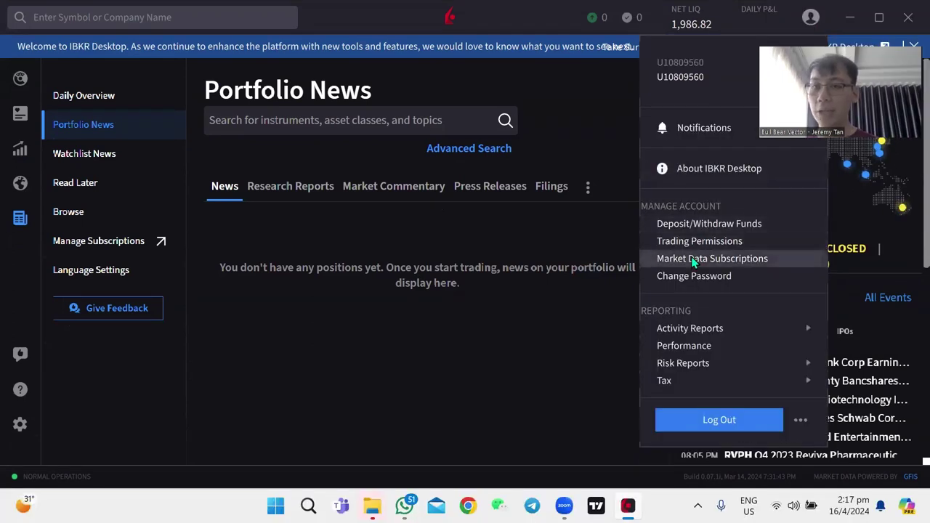
Step: Open Market Data Subscriptions in Account Management, listing NASDAQ, NYSE and OPRA at USD 1.50/month
{"action": "left_click", "coordinate": [693, 260]}
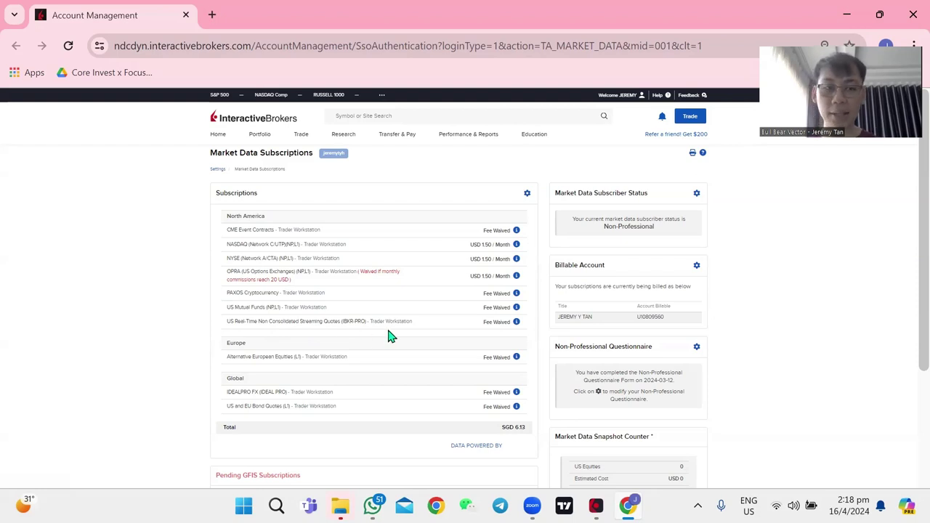
Step: Open the Configure Market Data settings page and scroll through the complimentary services
{"action": "left_click", "coordinate": [528, 197]}
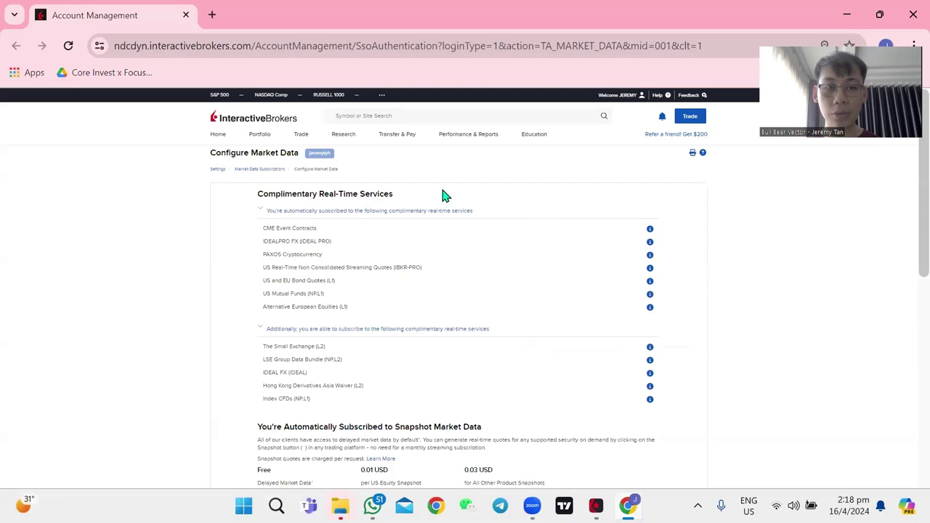
{"action": "scroll", "coordinate": [344, 207], "scroll_direction": "down", "scroll_amount": 3}
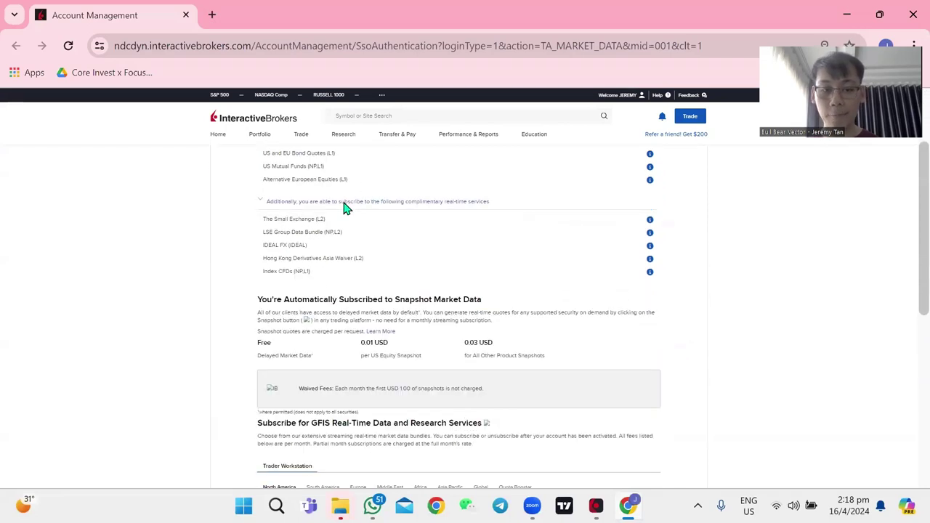
{"action": "scroll", "coordinate": [344, 208], "scroll_direction": "down", "scroll_amount": 3}
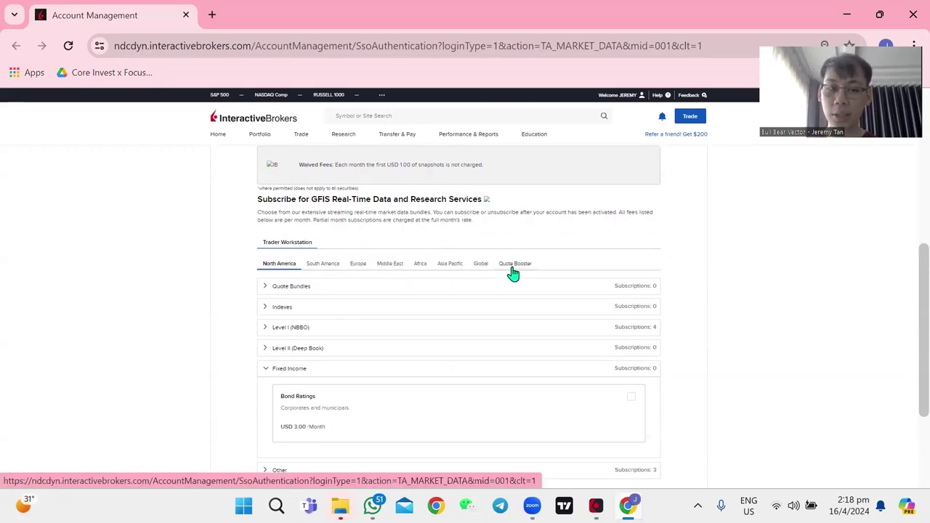
{"action": "scroll", "coordinate": [287, 268], "scroll_direction": "down", "scroll_amount": 2}
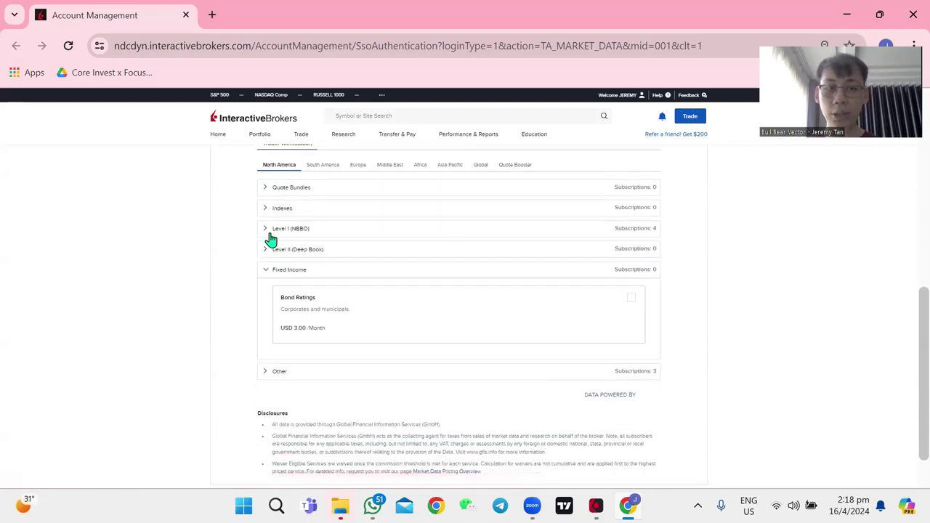
Step: Expand Level I (NBBO) to review the ticked NASDAQ, NYSE, OPRA and US Mutual Funds feeds
{"action": "left_click", "coordinate": [268, 238]}
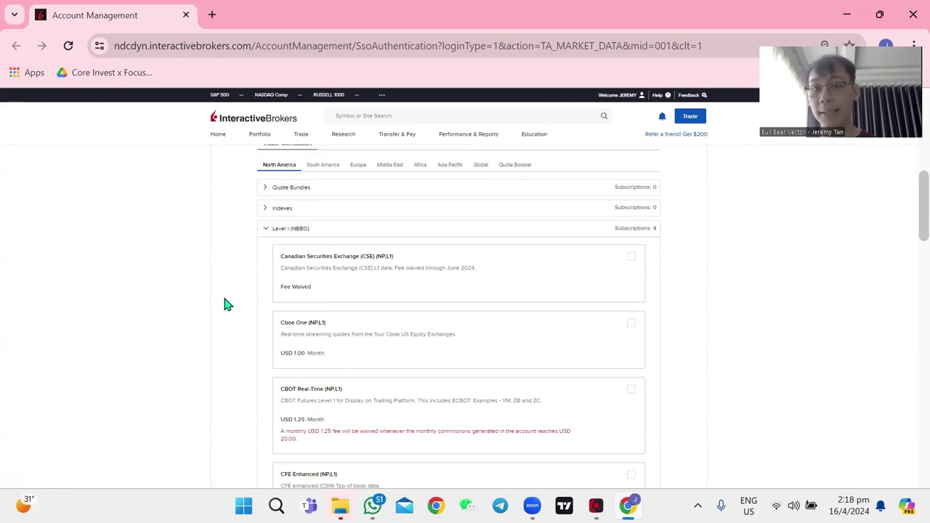
{"action": "scroll", "coordinate": [661, 269], "scroll_direction": "down", "scroll_amount": 12}
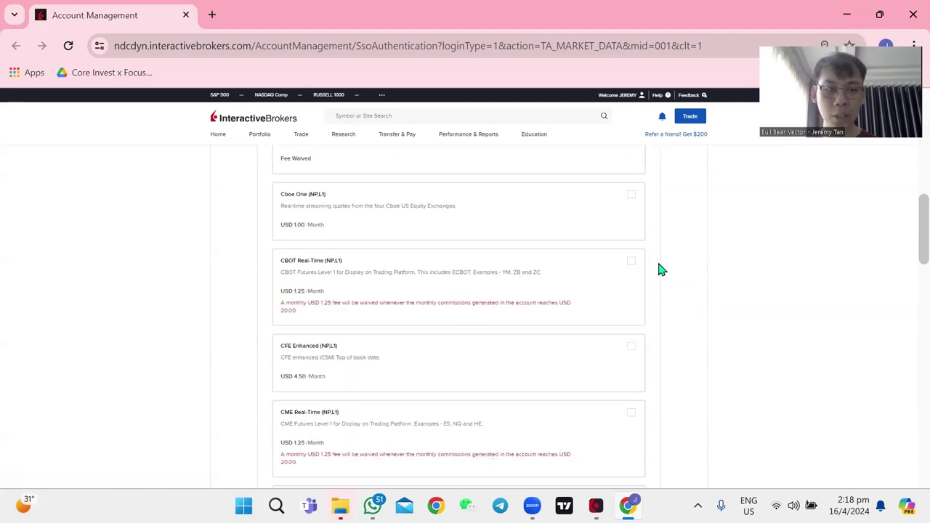
{"action": "scroll", "coordinate": [661, 269], "scroll_direction": "down", "scroll_amount": 1}
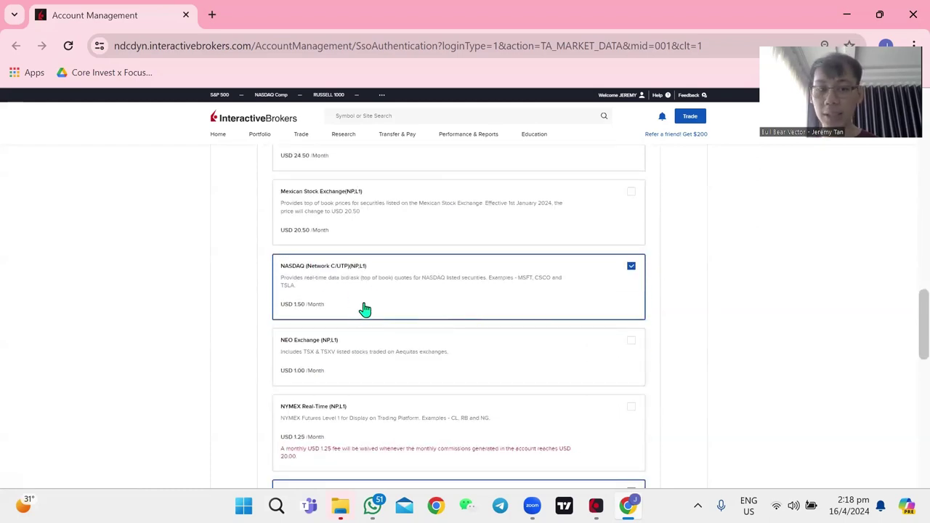
{"action": "scroll", "coordinate": [364, 308], "scroll_direction": "down", "scroll_amount": 1}
{"action": "scroll", "coordinate": [305, 394], "scroll_direction": "down", "scroll_amount": 1}
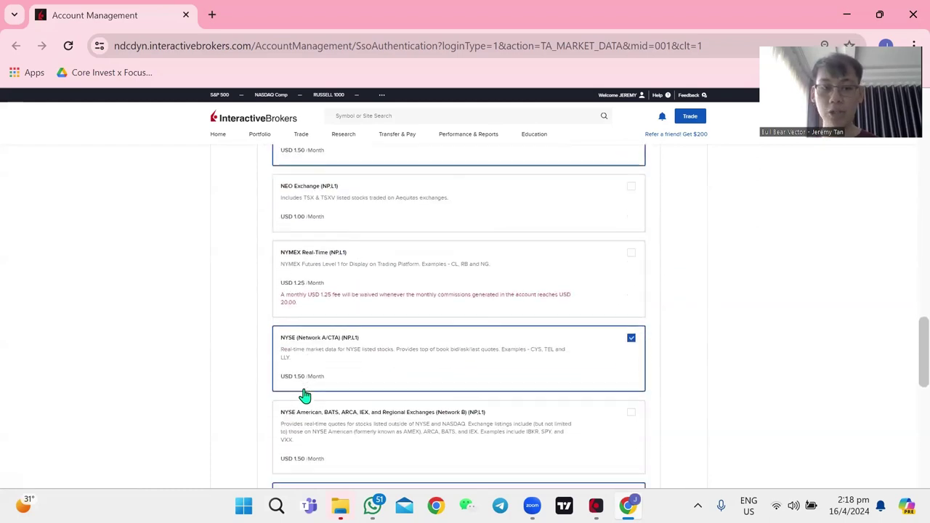
{"action": "scroll", "coordinate": [323, 414], "scroll_direction": "down", "scroll_amount": 2}
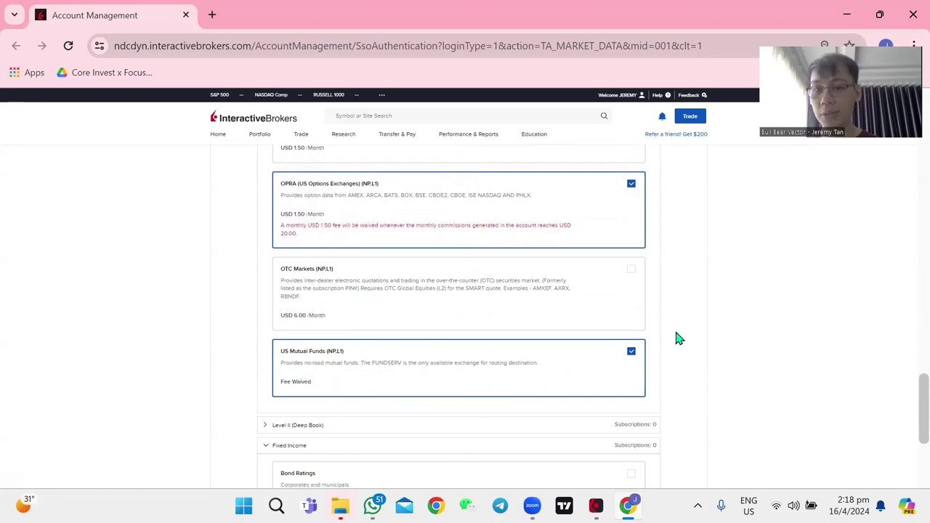
{"action": "scroll", "coordinate": [675, 337], "scroll_direction": "up", "scroll_amount": 15}
{"action": "scroll", "coordinate": [675, 338], "scroll_direction": "up", "scroll_amount": 4}
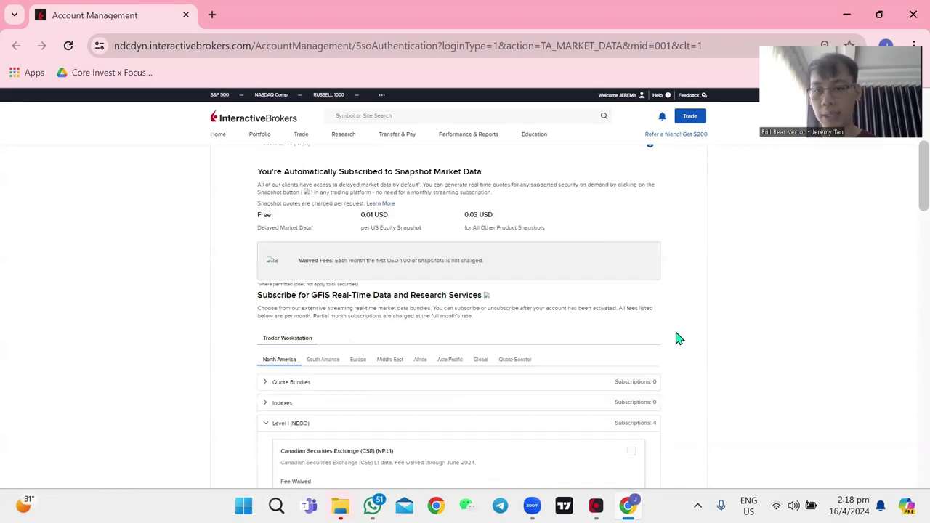
{"action": "scroll", "coordinate": [679, 323], "scroll_direction": "up", "scroll_amount": 5}
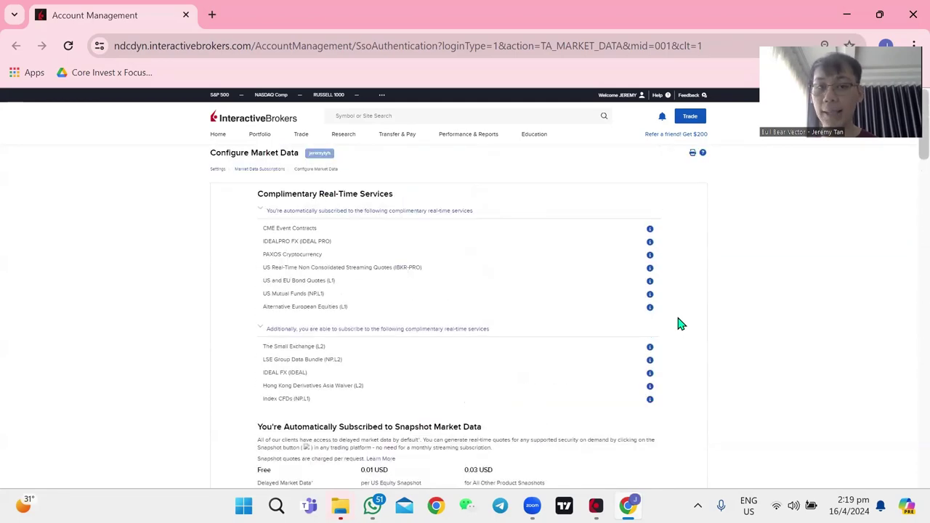
{"action": "scroll", "coordinate": [679, 323], "scroll_direction": "down", "scroll_amount": 20}
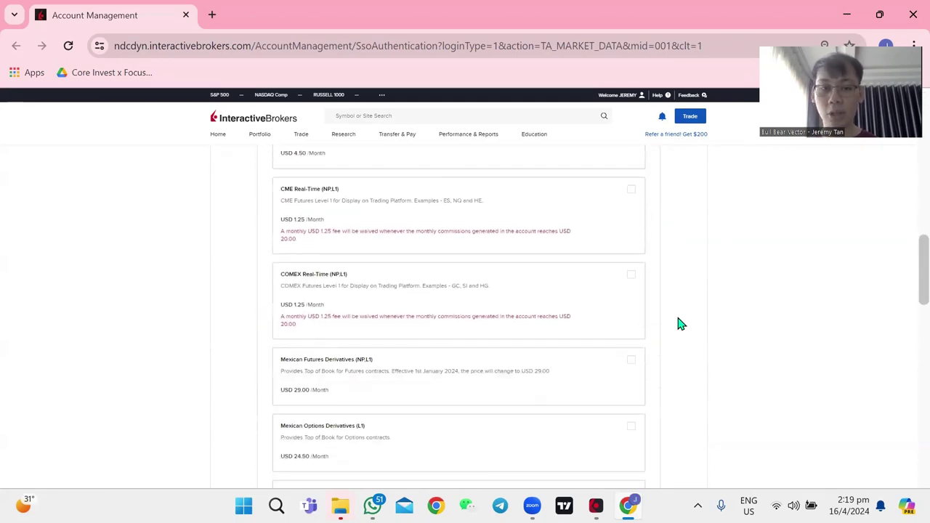
{"action": "scroll", "coordinate": [679, 323], "scroll_direction": "down", "scroll_amount": 15}
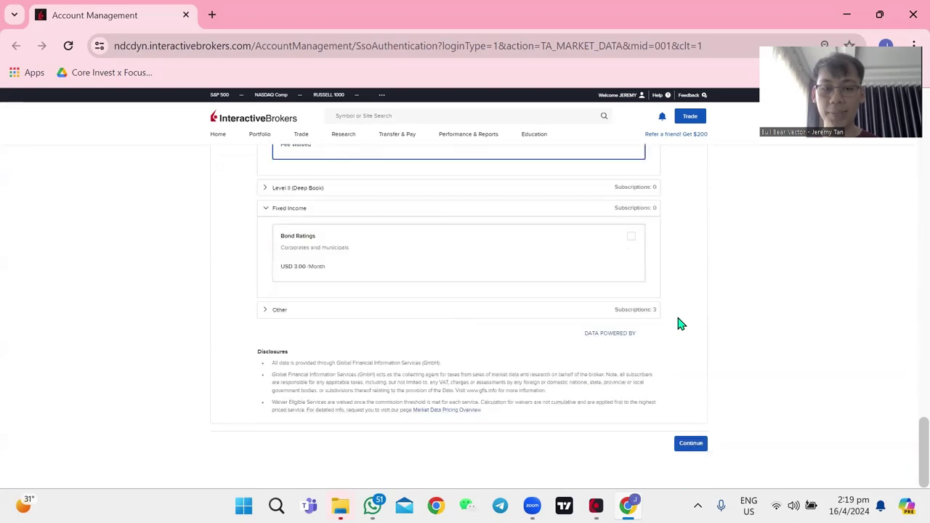
{"action": "scroll", "coordinate": [712, 307], "scroll_direction": "up", "scroll_amount": 20}
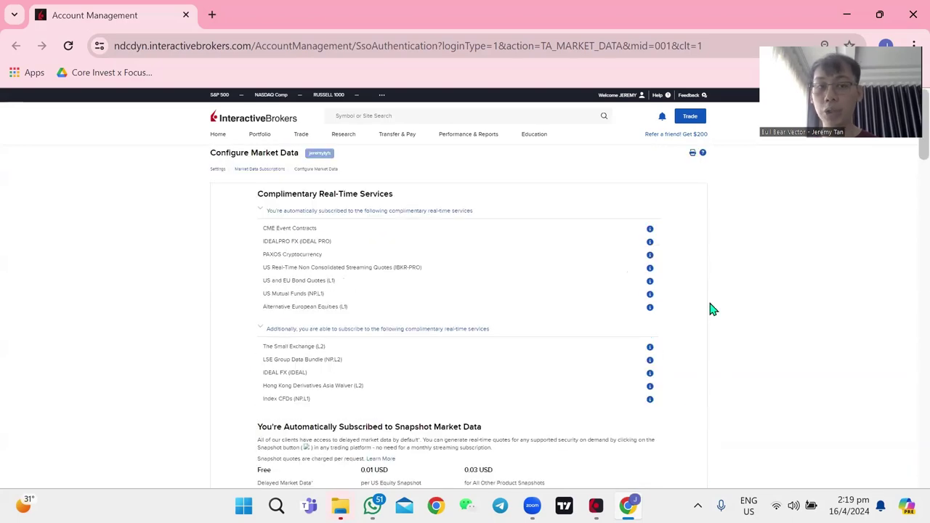
Step: Return to the Market Data Subscriptions summary, then bring IBKR Desktop back to the front
{"action": "left_click", "coordinate": [258, 171]}
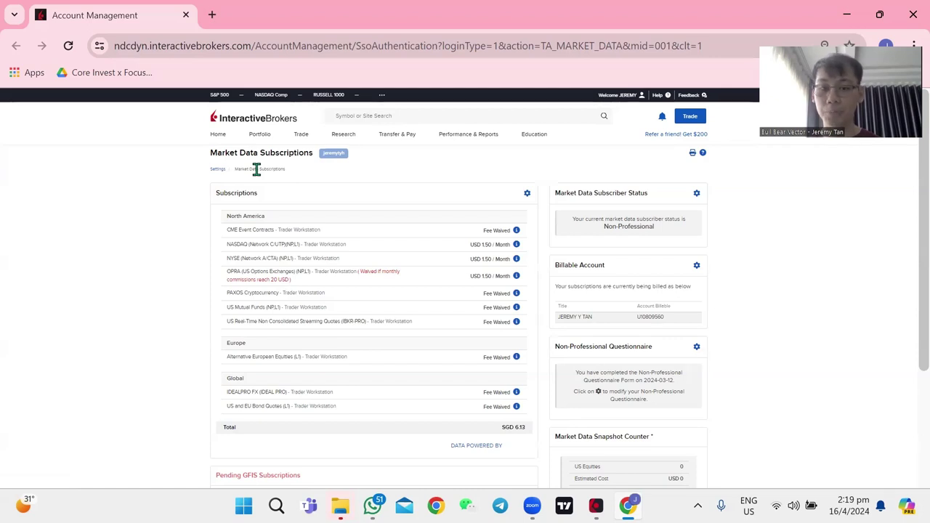
{"action": "left_click", "coordinate": [595, 503]}
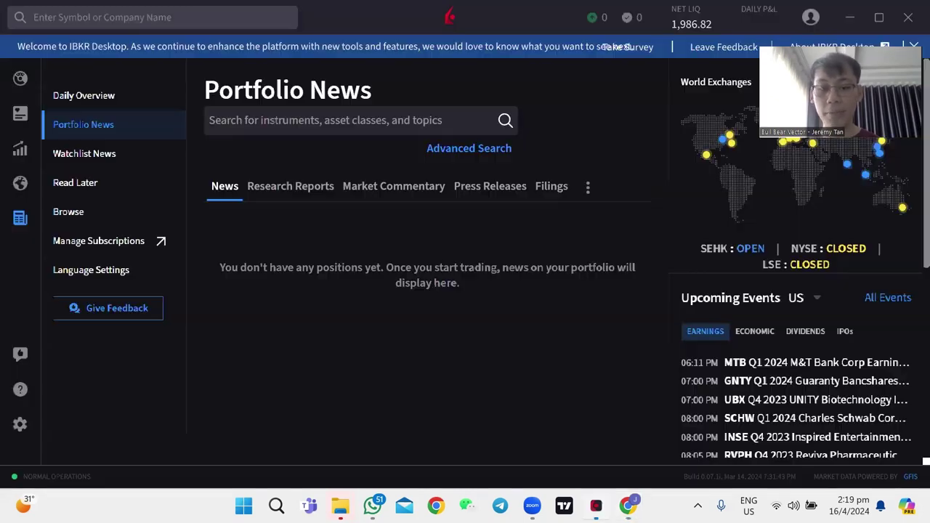